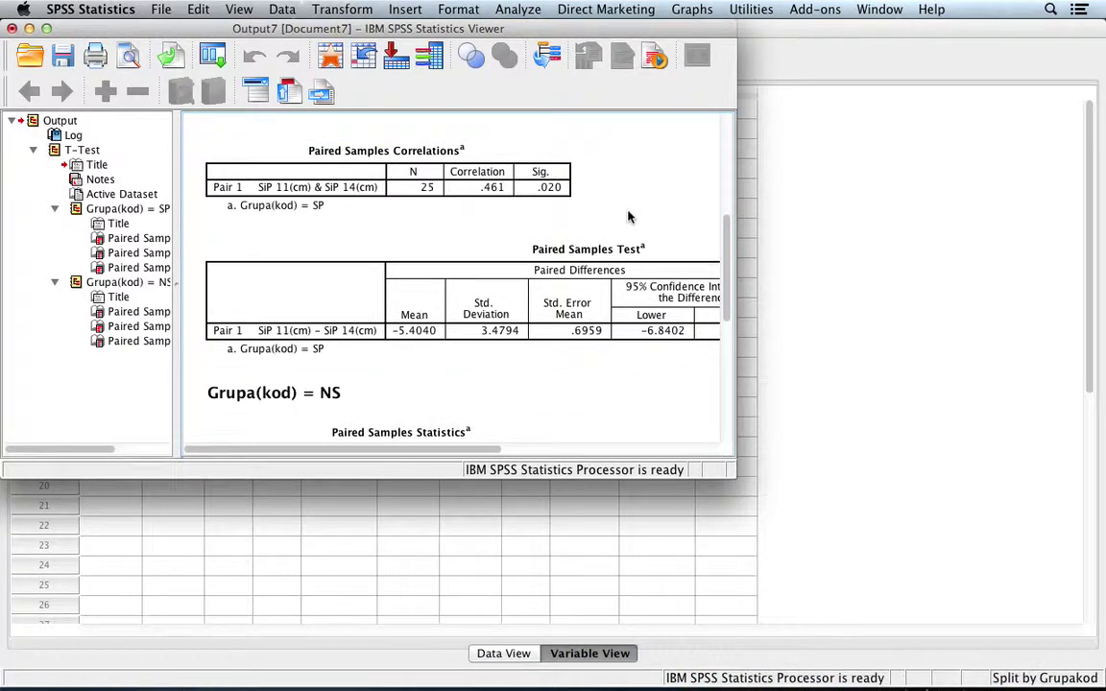
# Step: Switch to the Preview screenshots and examine the percent improvement formula
pyautogui.hotkey('ctrl', 'Up')
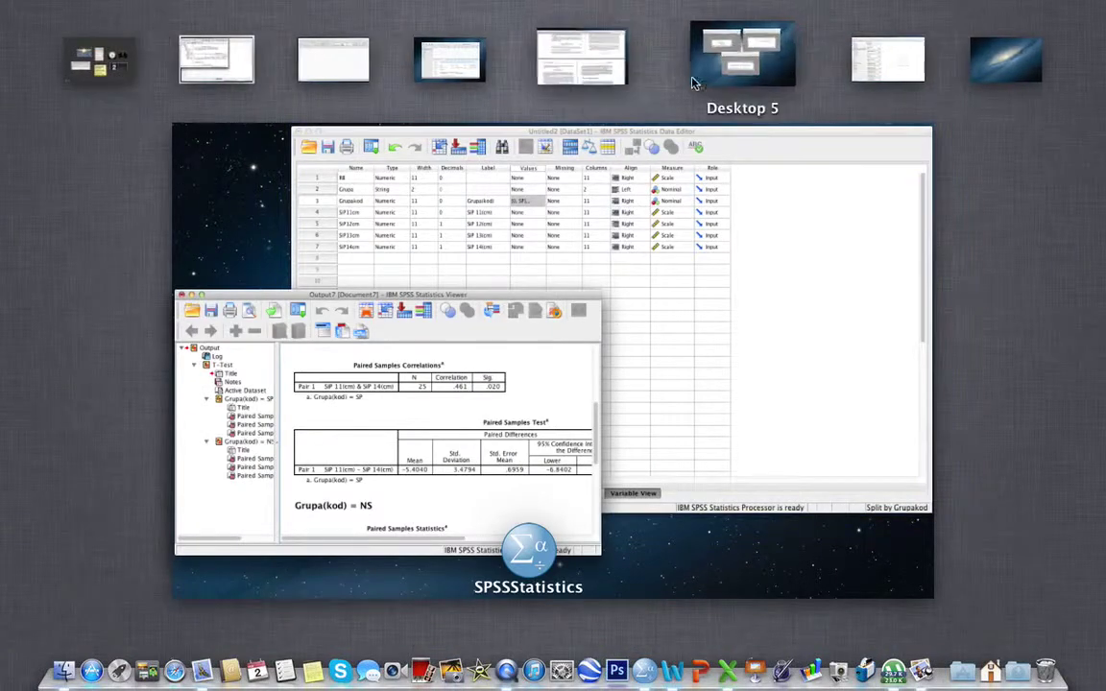
pyautogui.click(698, 77)
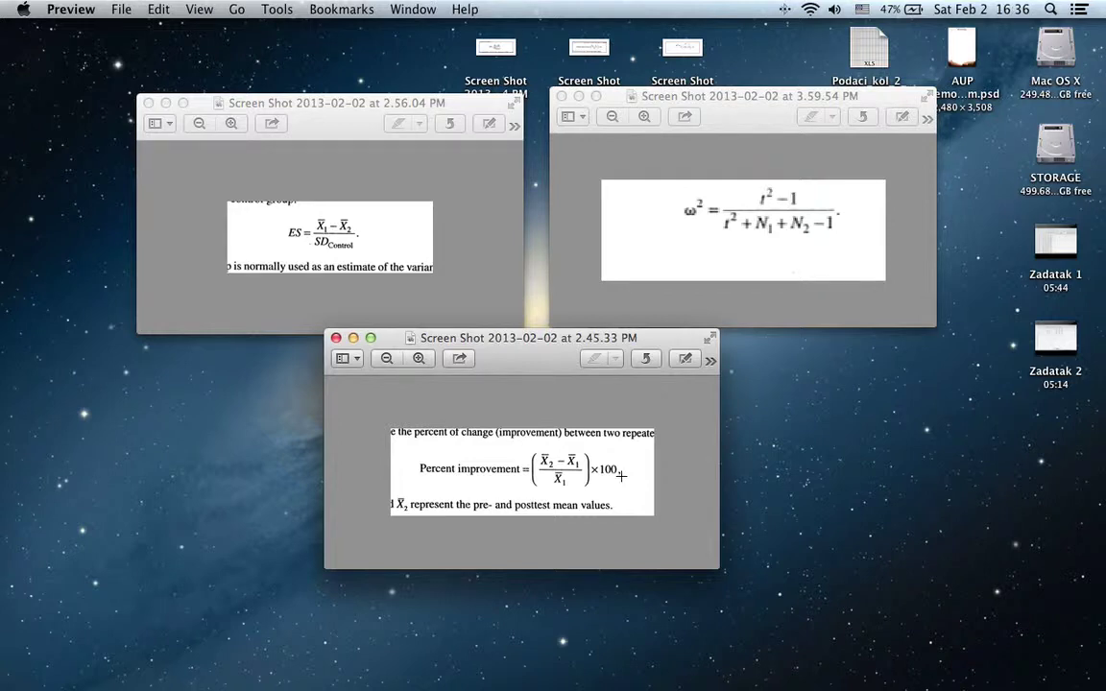
pyautogui.moveTo(824, 485); pyautogui.dragTo(831, 371)
# Step: Return to the SPSS output and view the Paired Samples Statistics table for group SP
pyautogui.hotkey('ctrl', 'Up')
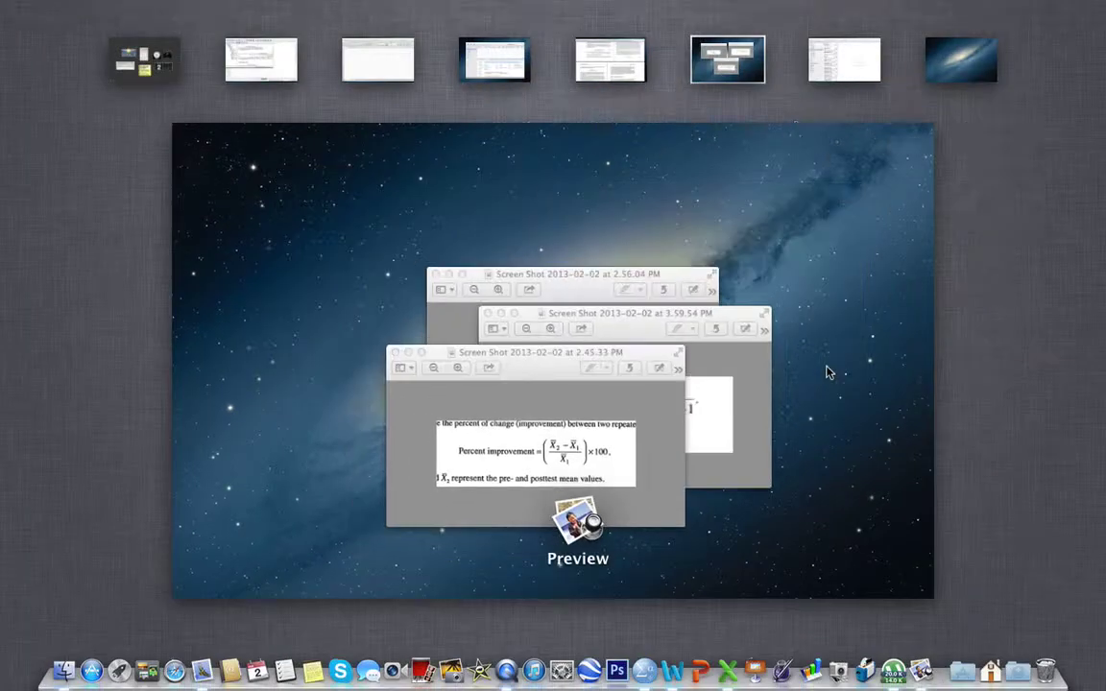
pyautogui.moveTo(391, 83); pyautogui.dragTo(348, 65)
pyautogui.click(290, 66)
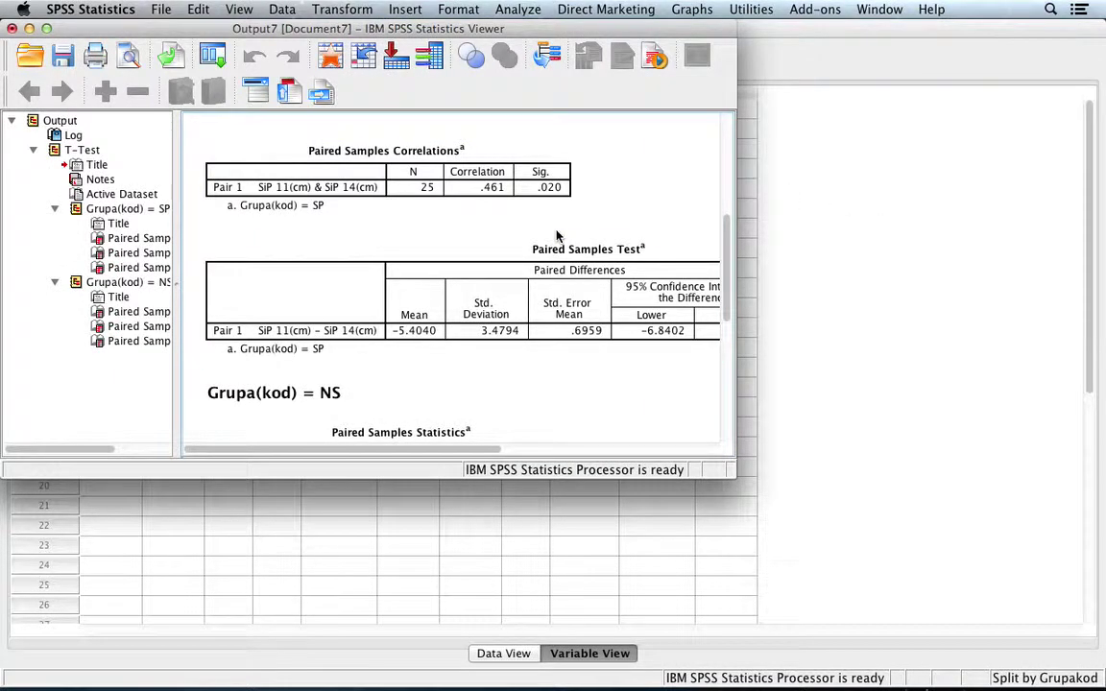
pyautogui.click(552, 185)
pyautogui.press('Up')
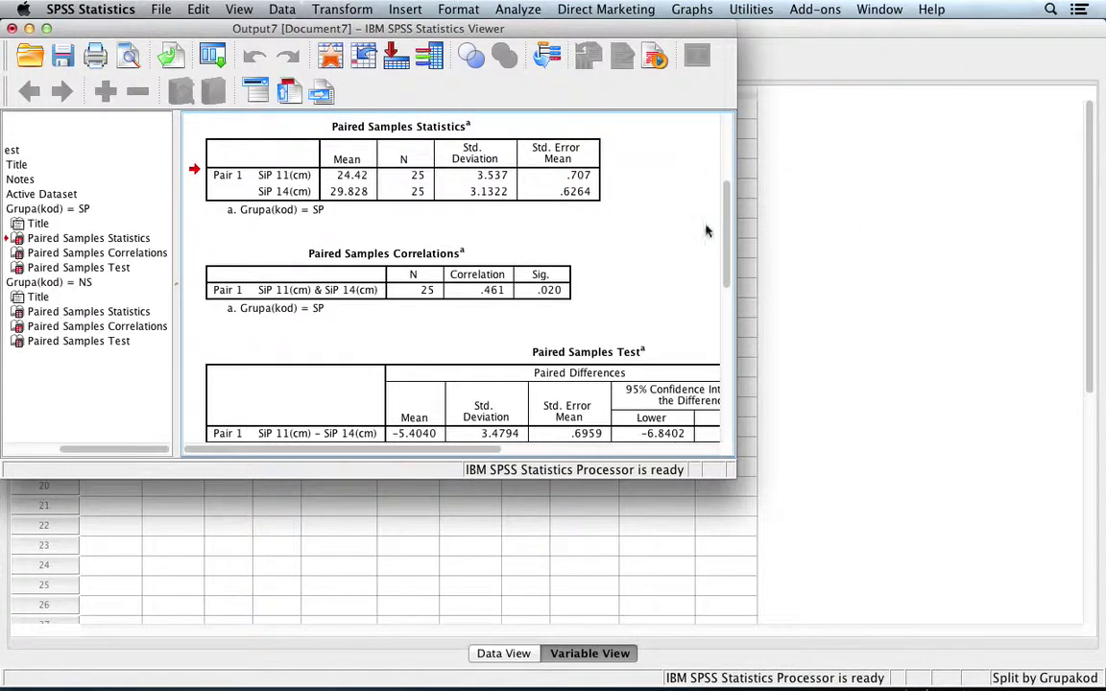
# Step: Switch to Excel with a blank workbook ready for the calculation
pyautogui.click(920, 313)
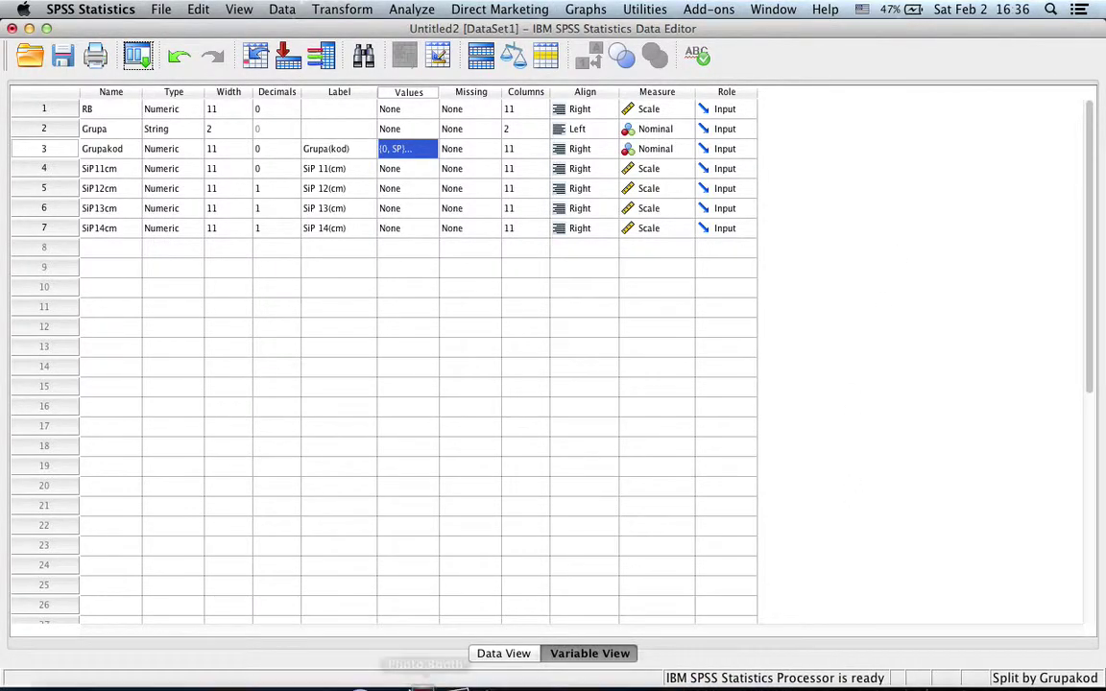
pyautogui.moveTo(432, 677)
pyautogui.click(737, 669)
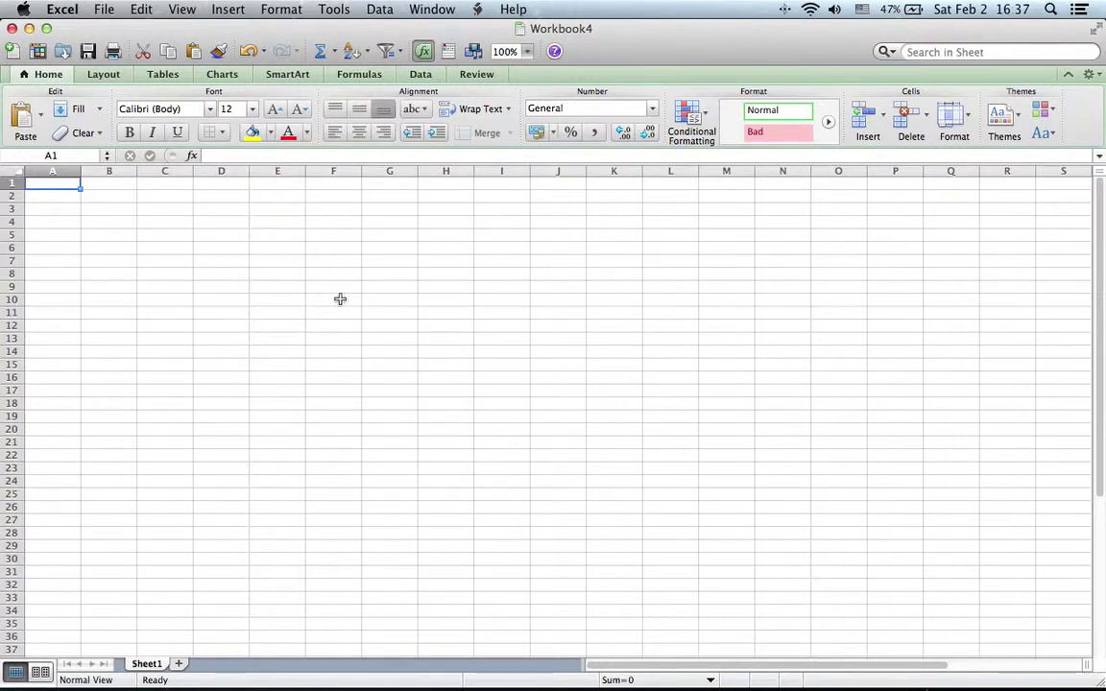
# Step: Switch back to the SPSS output, enlarge its window and examine the paired sample means for group SP
pyautogui.moveTo(307, 684)
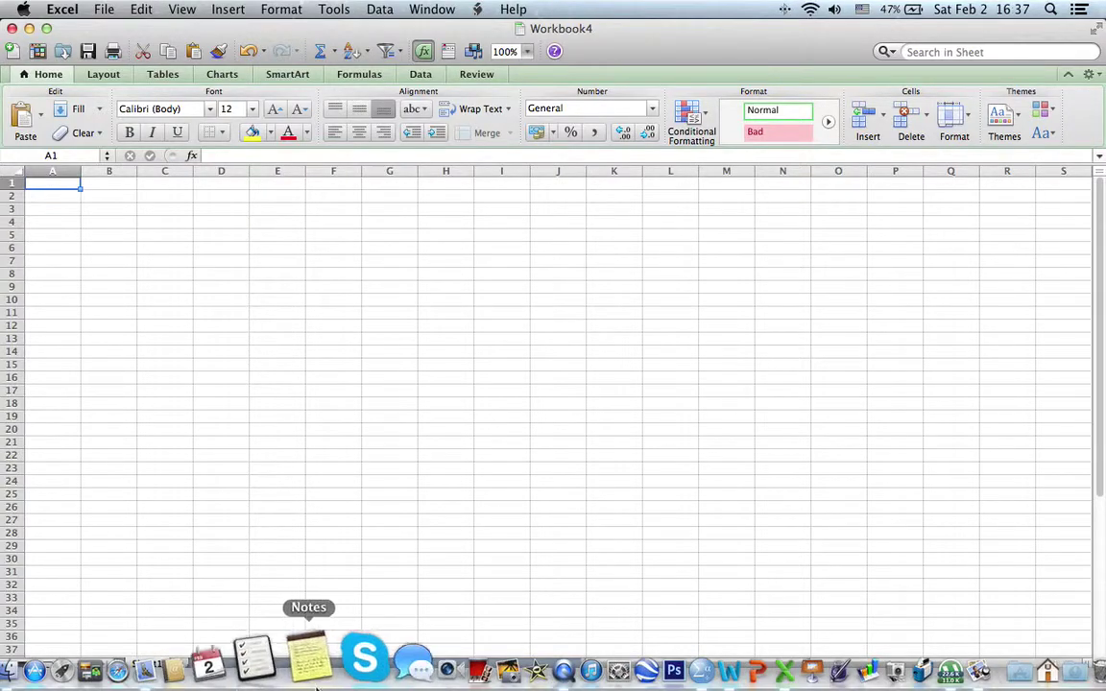
pyautogui.click(638, 657)
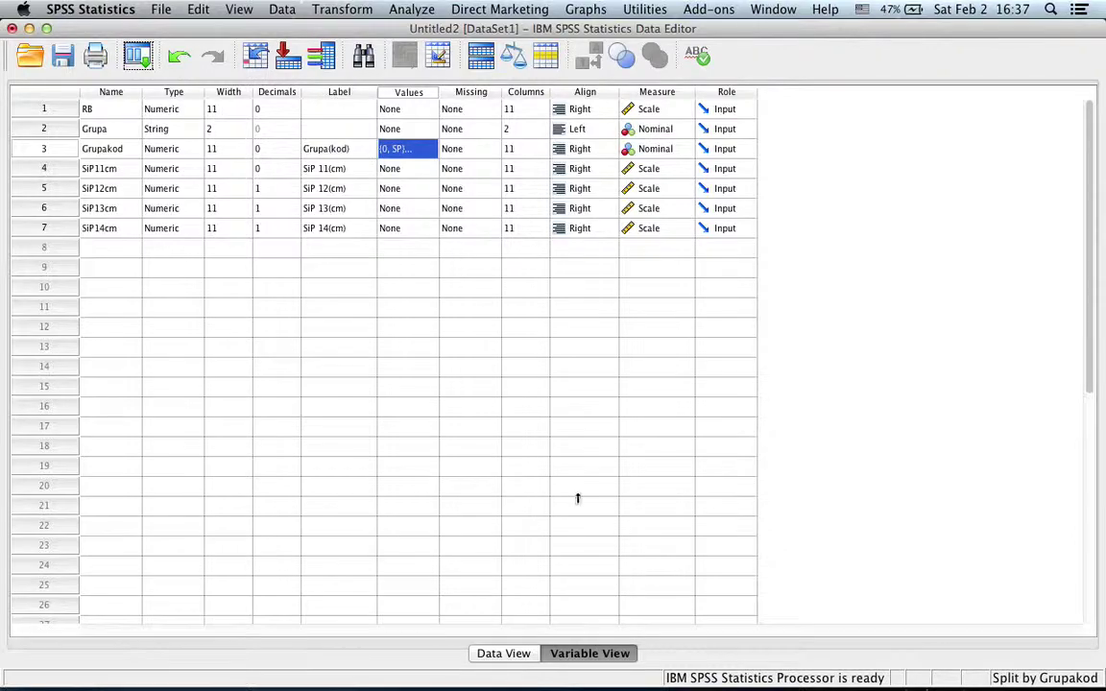
pyautogui.hotkey('ctrl', 'Up')
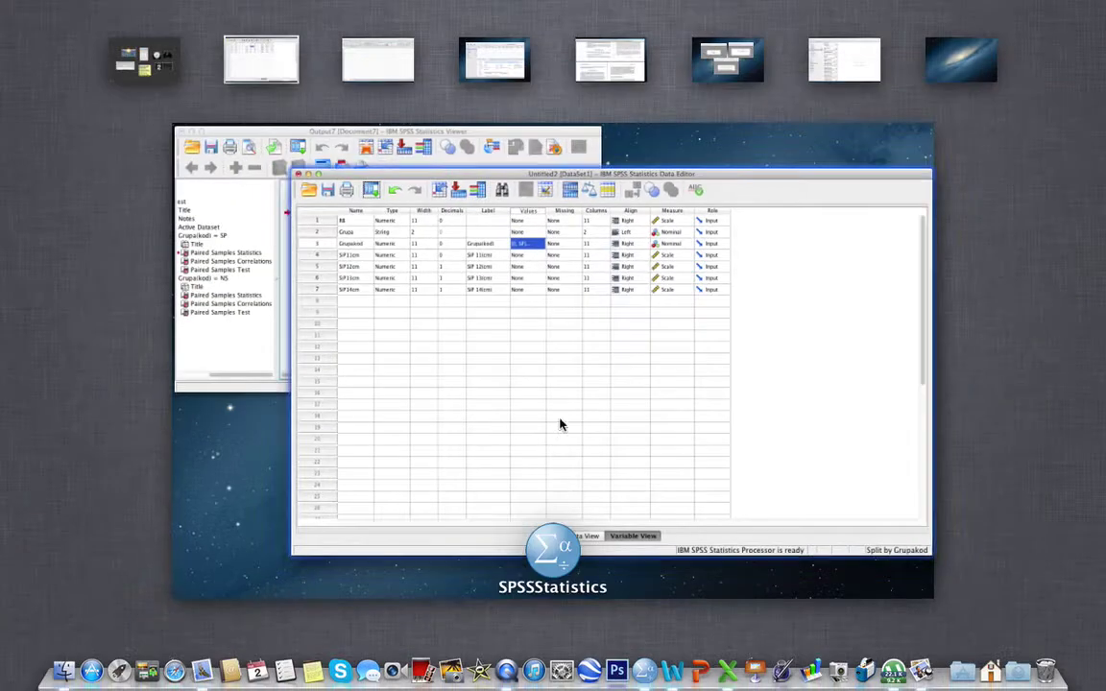
pyautogui.click(230, 402)
pyautogui.click(451, 336)
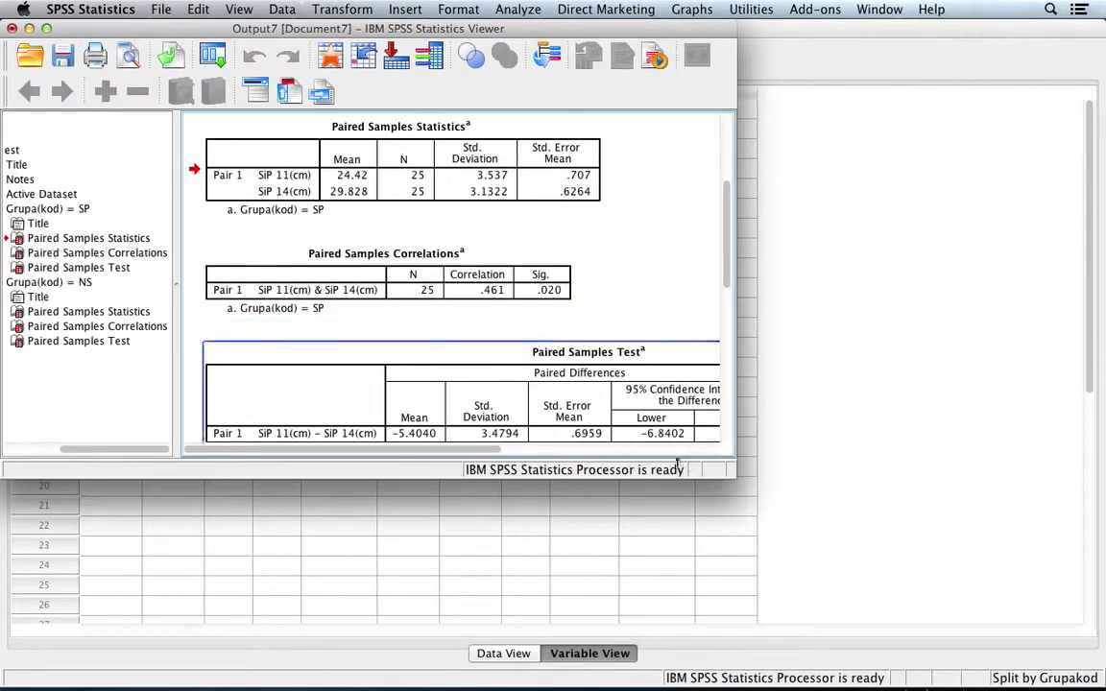
pyautogui.moveTo(731, 466); pyautogui.dragTo(1003, 605)
pyautogui.click(420, 180)
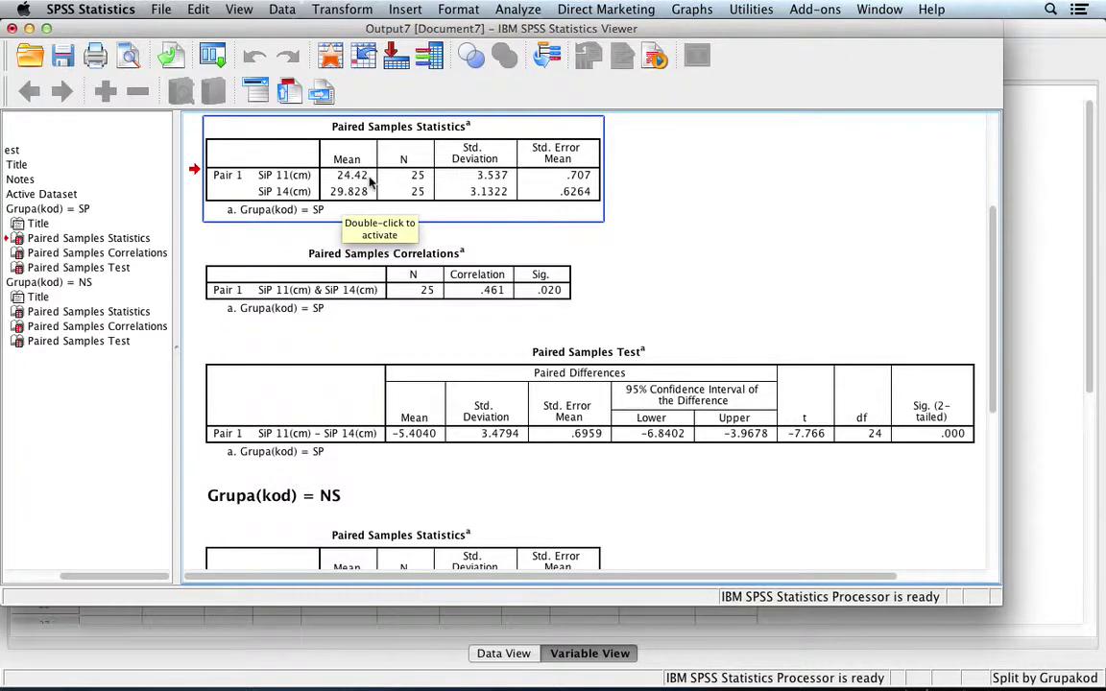
pyautogui.click(666, 242)
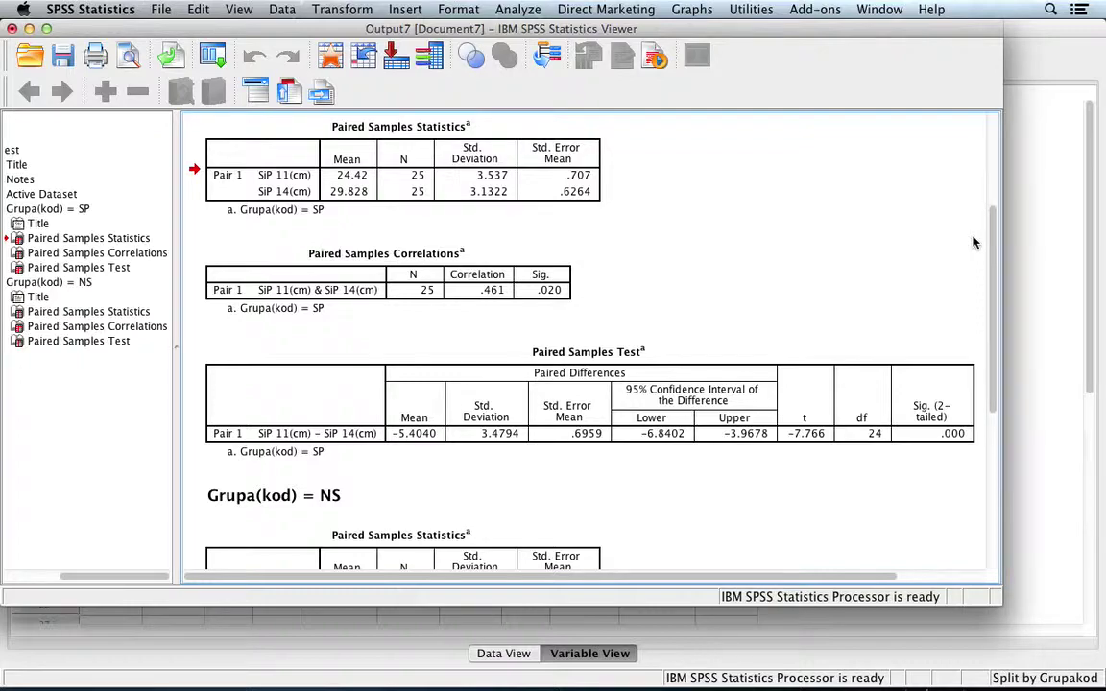
# Step: Switch to the blank Excel workbook and enter the bracketed mean difference =(29.848-24.42) in cell A1
pyautogui.hotkey('ctrl', 'Up')
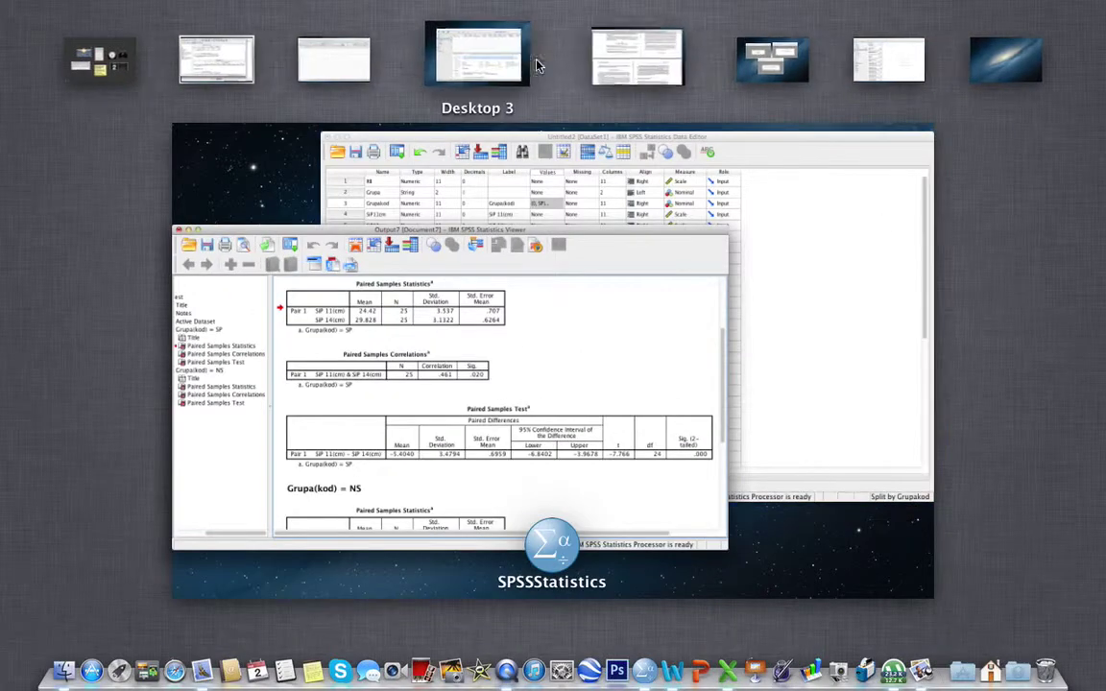
pyautogui.click(395, 59)
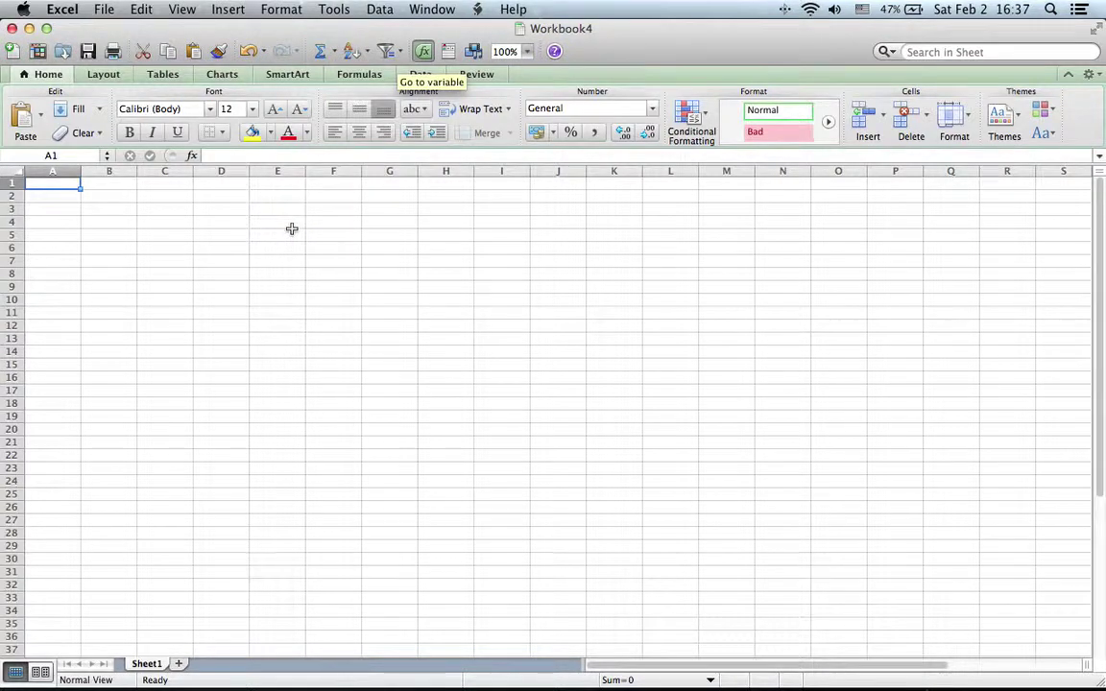
pyautogui.click(256, 156)
pyautogui.write('=')
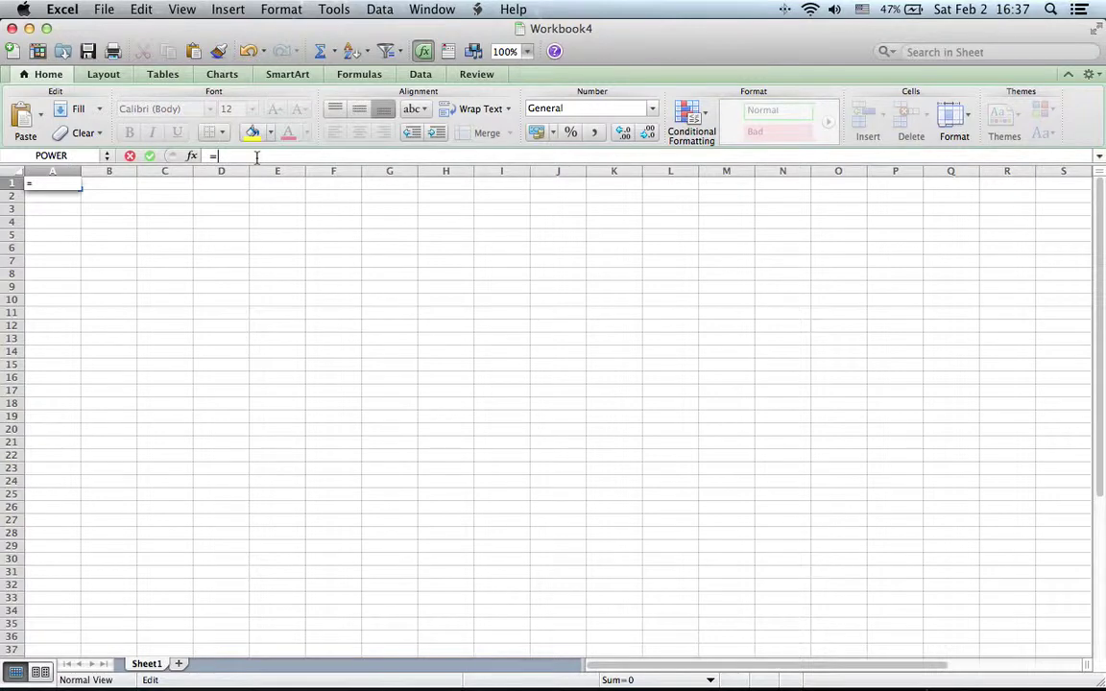
pyautogui.write('29.848')
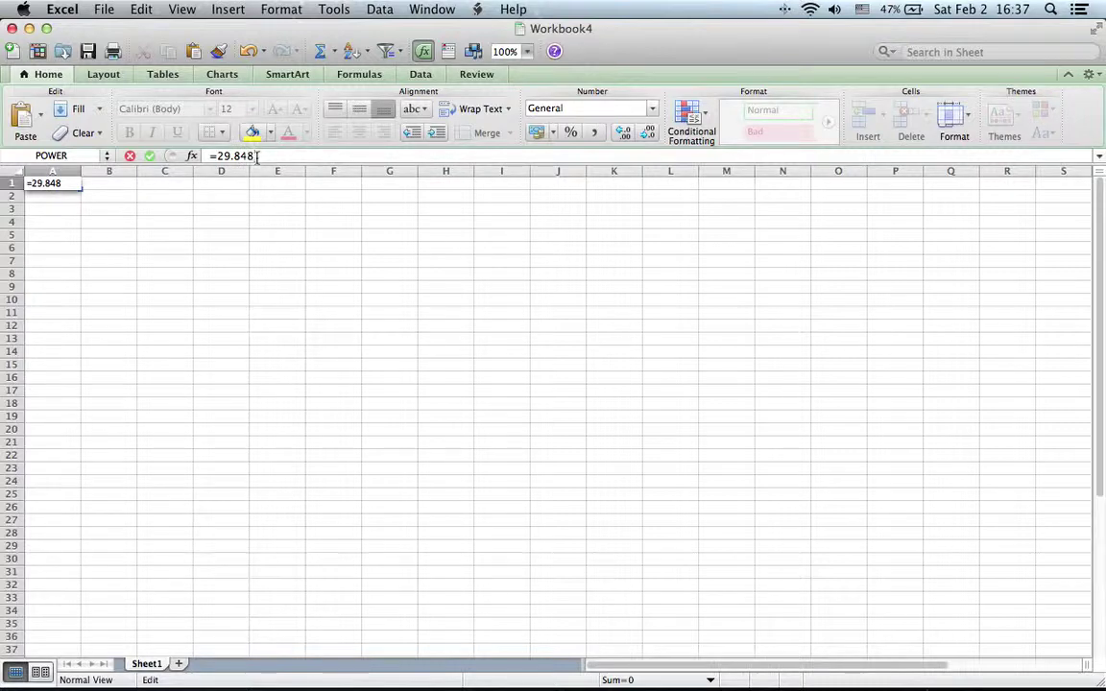
pyautogui.write('-24')
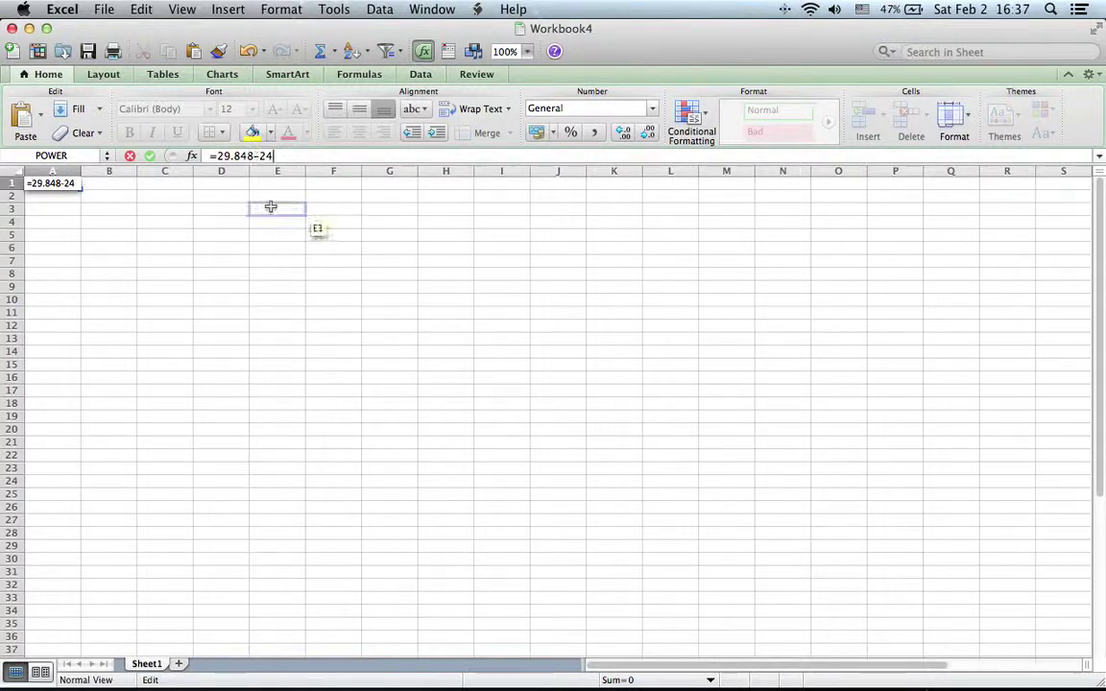
pyautogui.write('.42')
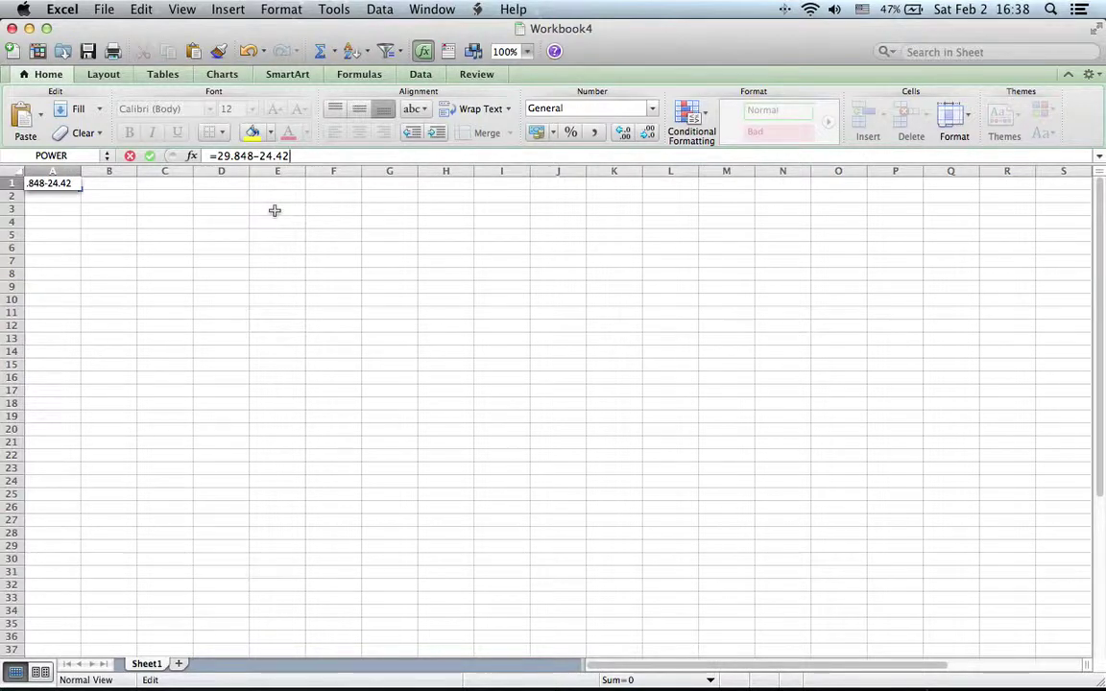
pyautogui.write(')')
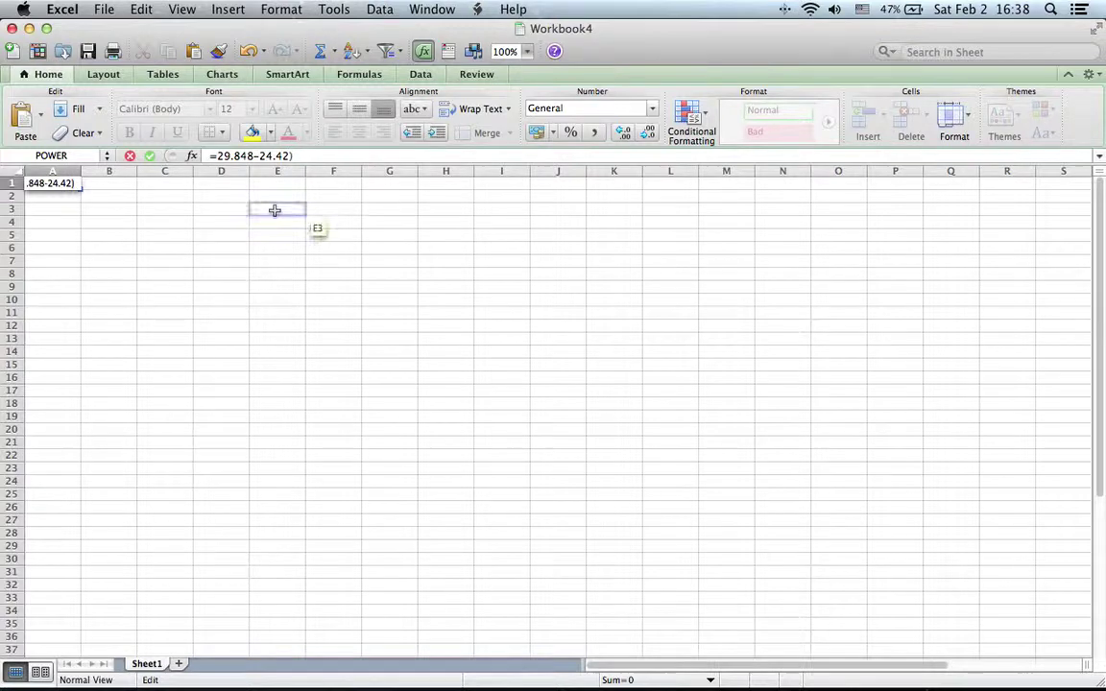
pyautogui.click(219, 155)
pyautogui.write('(')
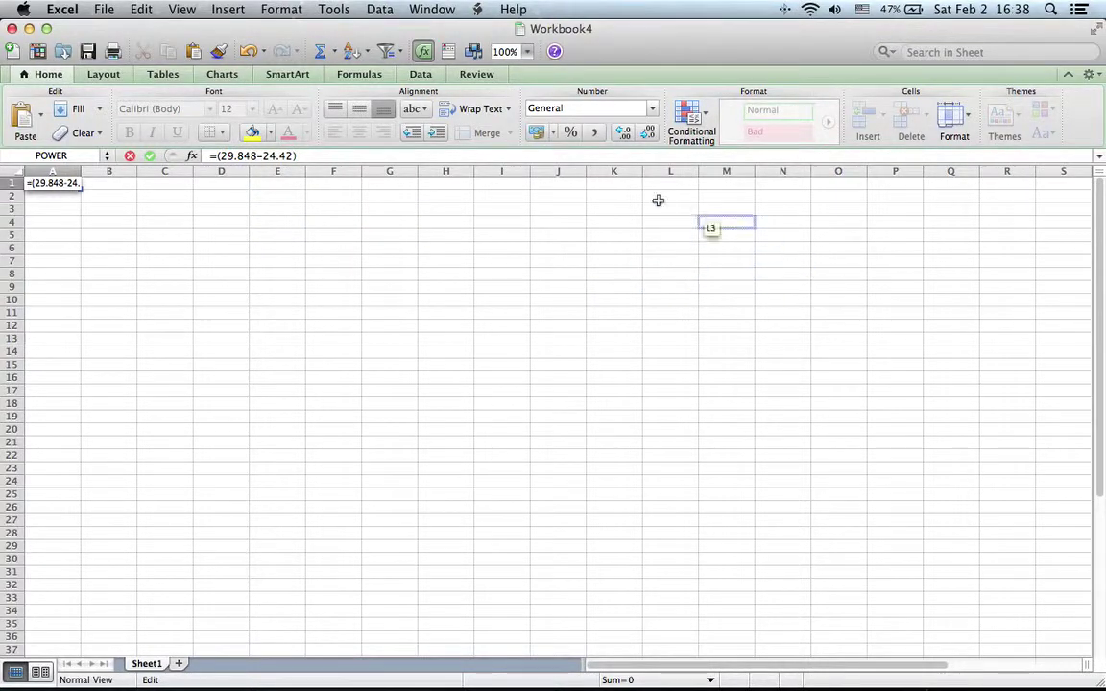
# Step: Complete the formula in cell A1 by dividing the bracketed difference by 24.42
pyautogui.click(312, 155)
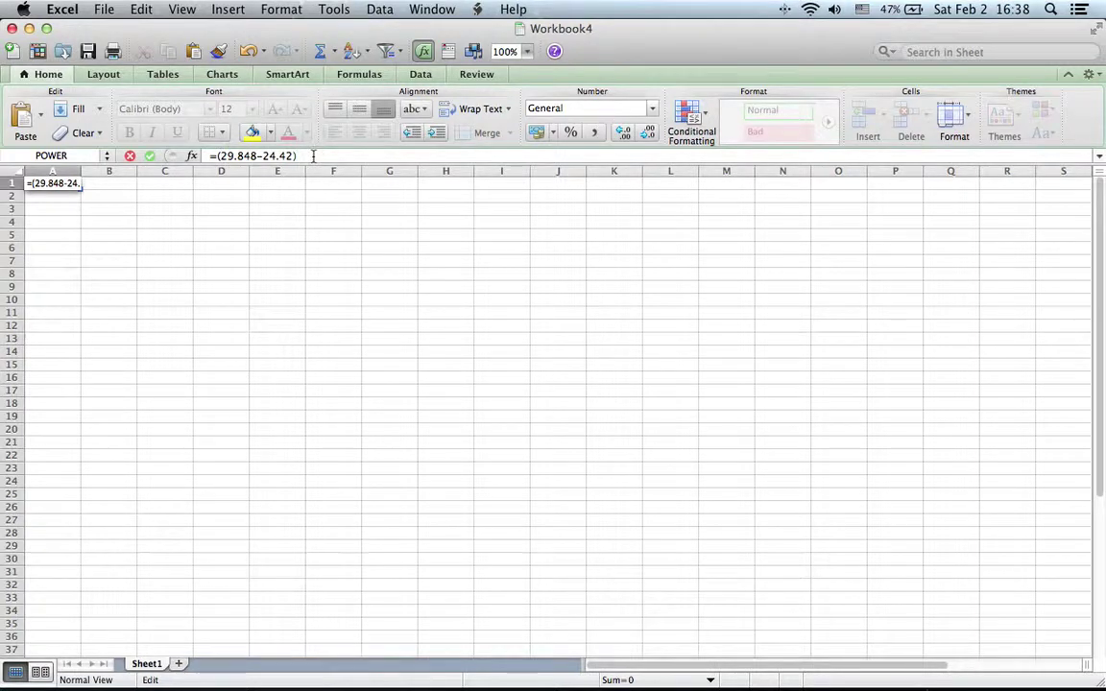
pyautogui.write('/')
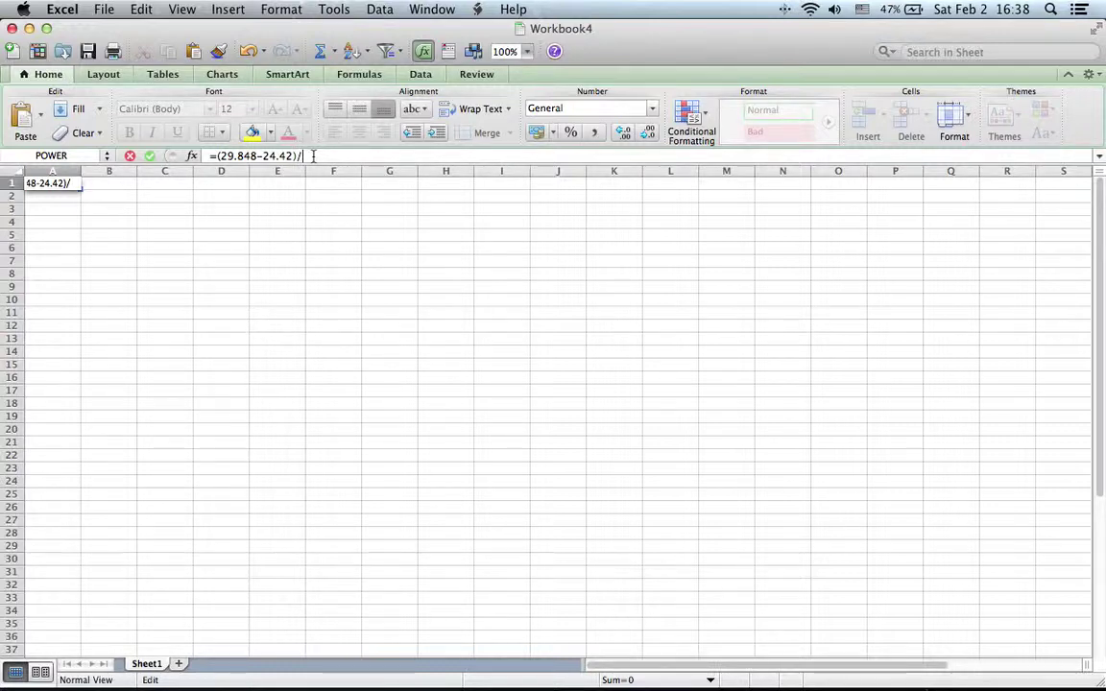
pyautogui.write('24')
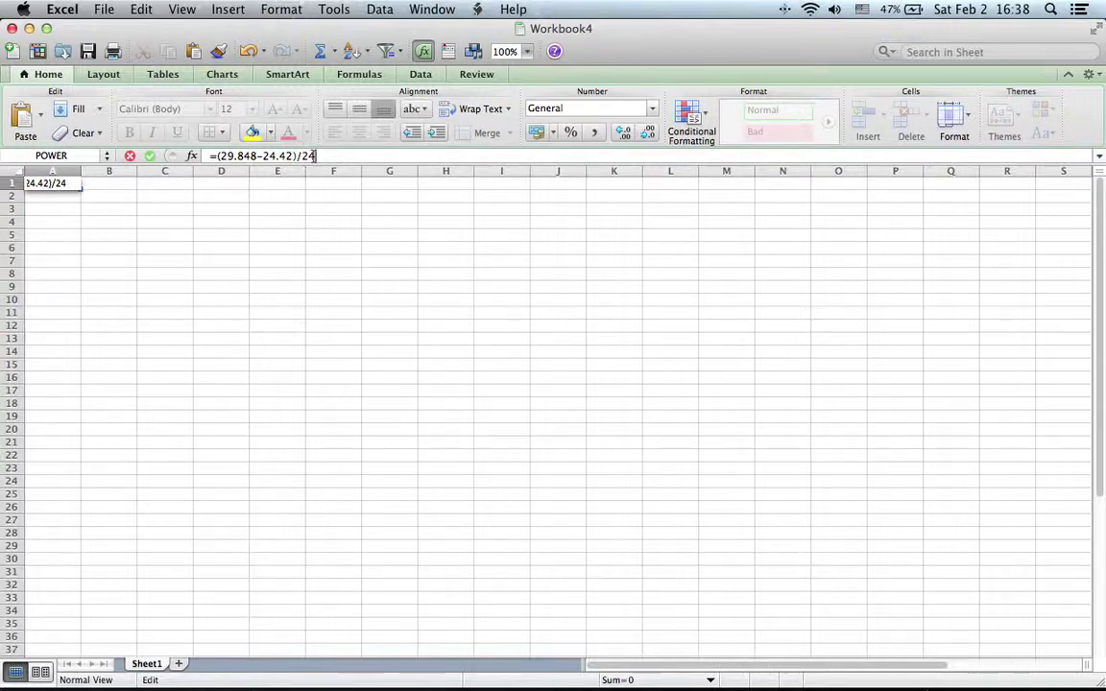
pyautogui.write('.42')
pyautogui.press('Return')
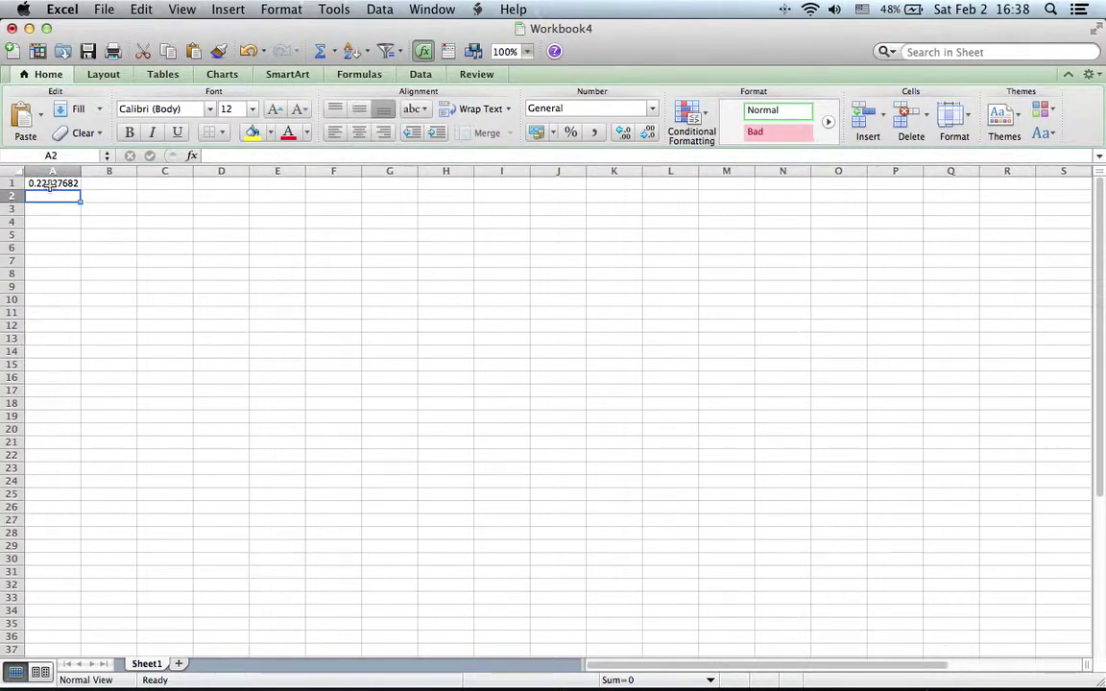
pyautogui.press('Up')
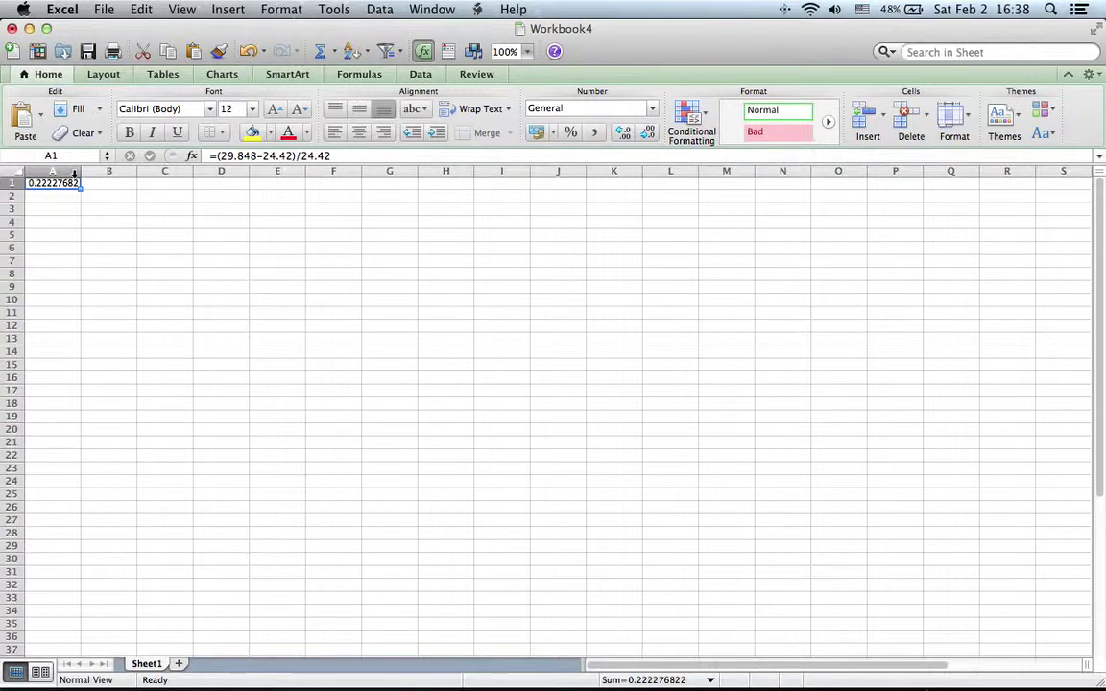
pyautogui.click(345, 156)
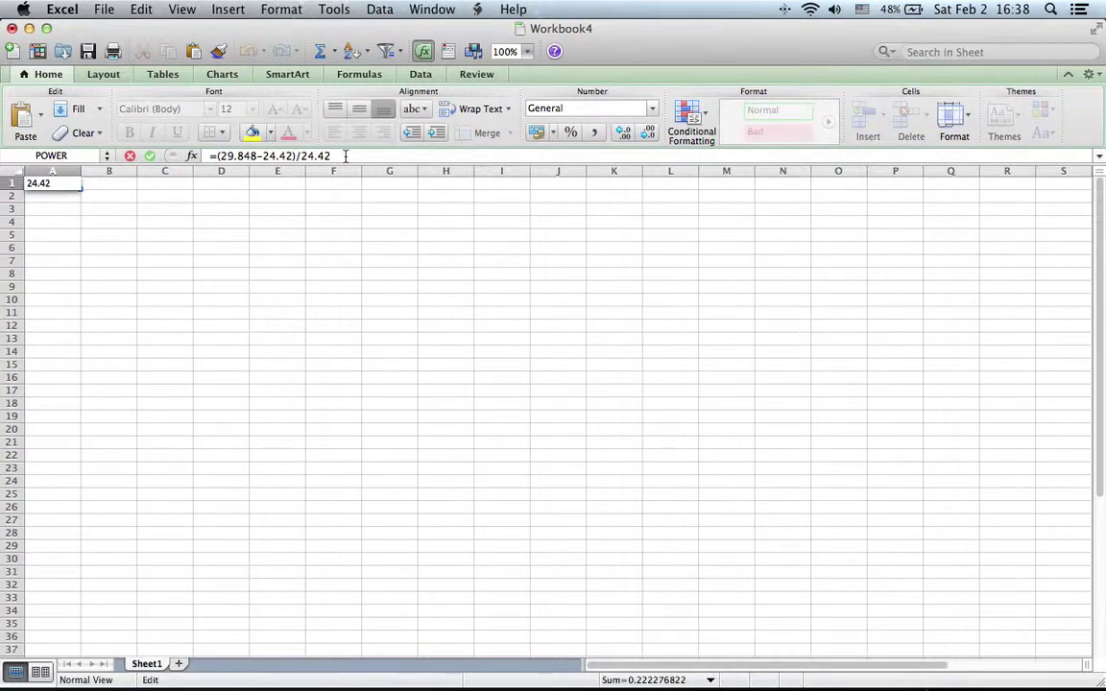
pyautogui.write('+')
pyautogui.click(63, 196)
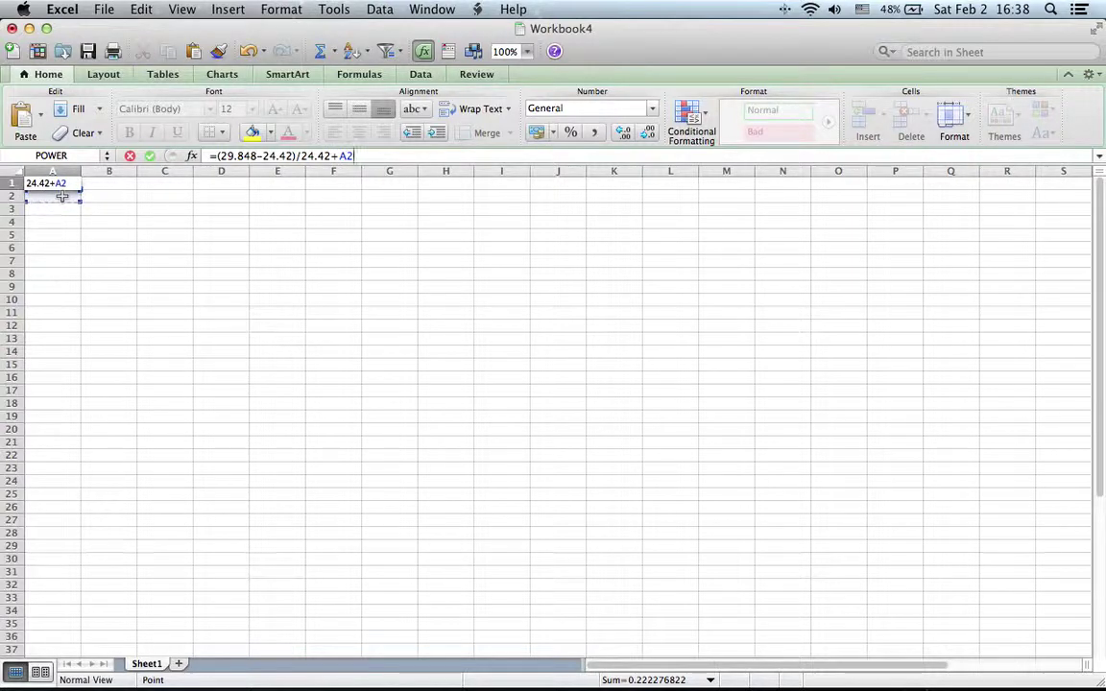
pyautogui.click(370, 156)
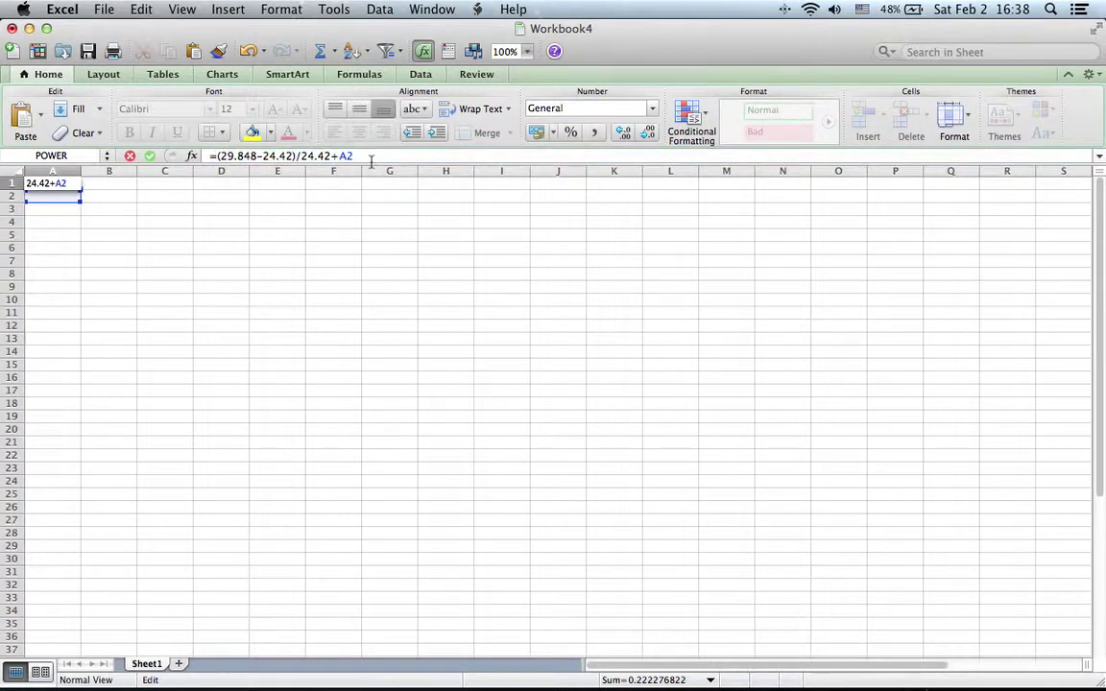
pyautogui.press('BackSpace')
pyautogui.press('BackSpace')
pyautogui.press('BackSpace')
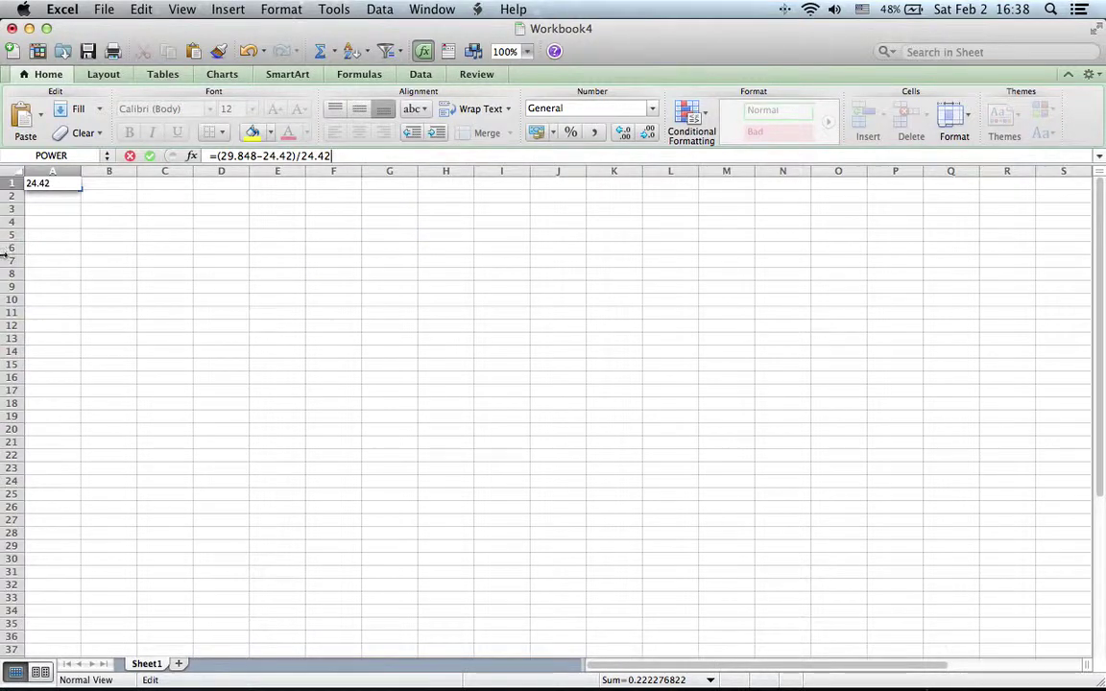
pyautogui.write('+')
pyautogui.click(156, 230)
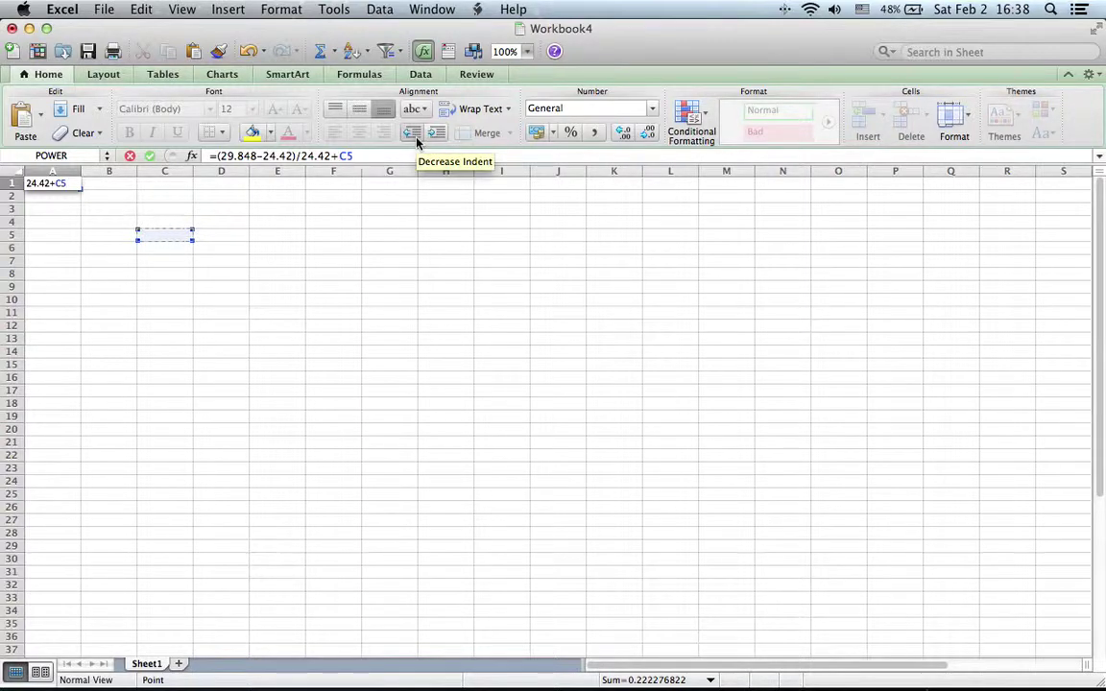
pyautogui.press('BackSpace')
pyautogui.press('BackSpace')
pyautogui.press('BackSpace')
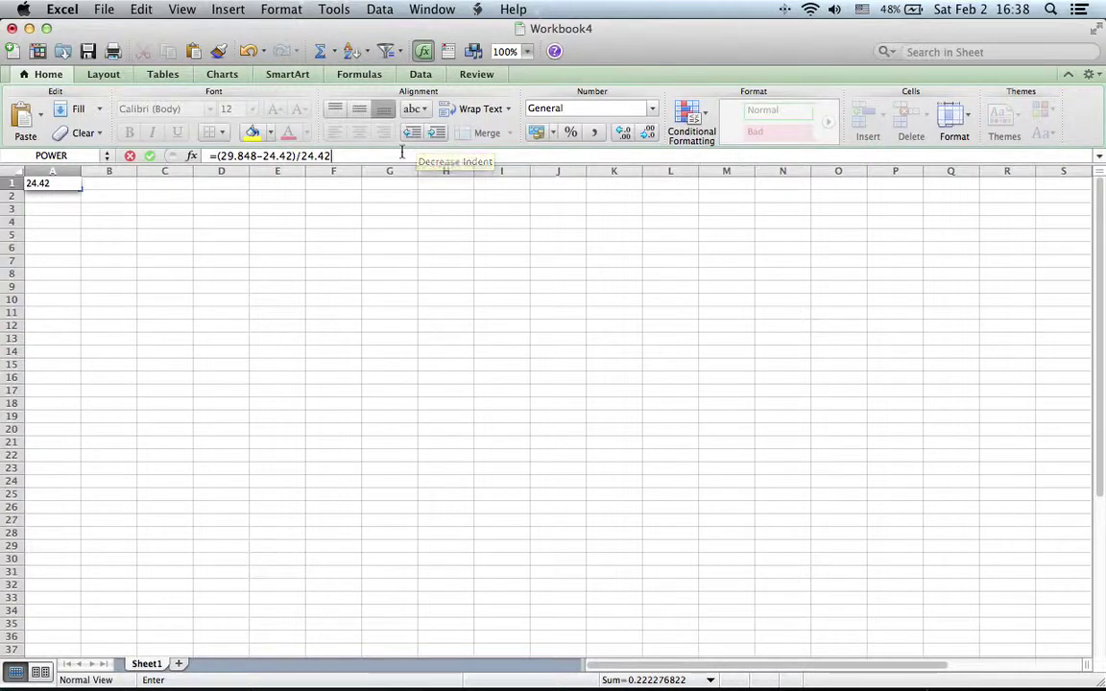
pyautogui.press('Return')
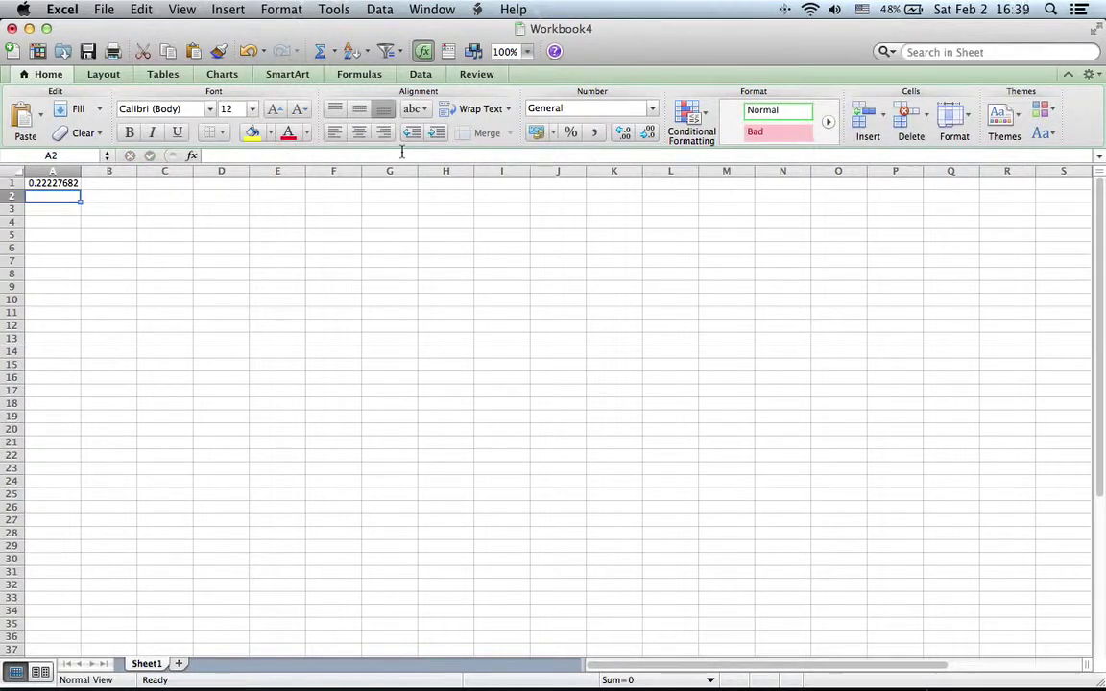
# Step: Enter the formula =0.22*100 in cell A2 to convert the improvement ratio into a percentage
pyautogui.doubleClick(57, 197)
pyautogui.write('=')
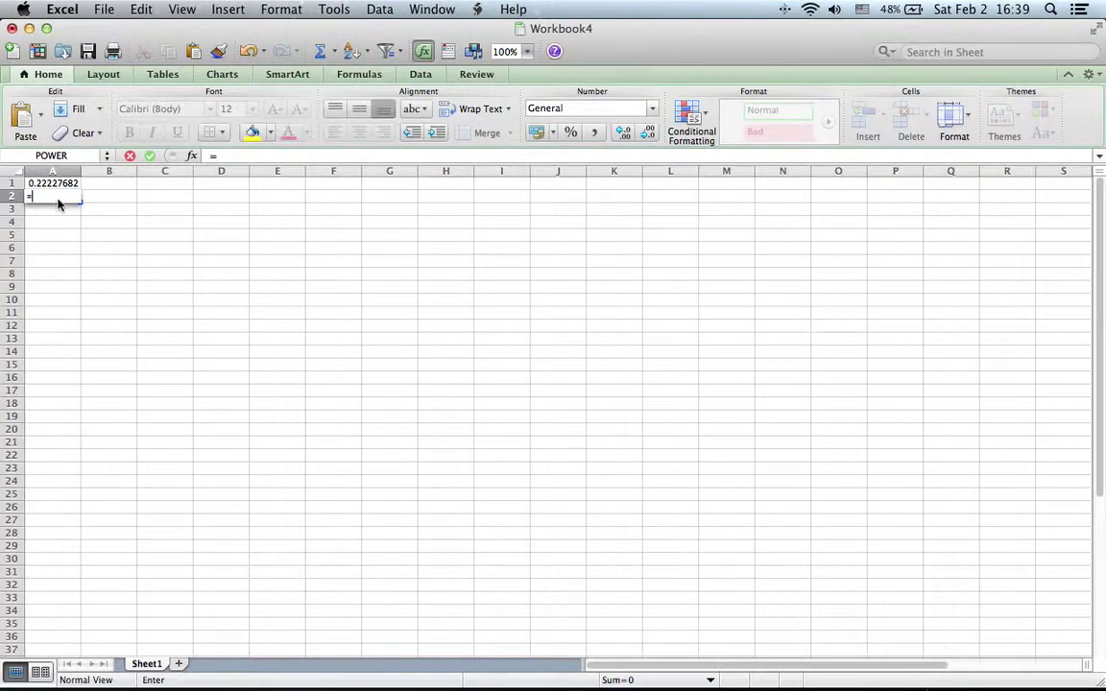
pyautogui.write('0.22')
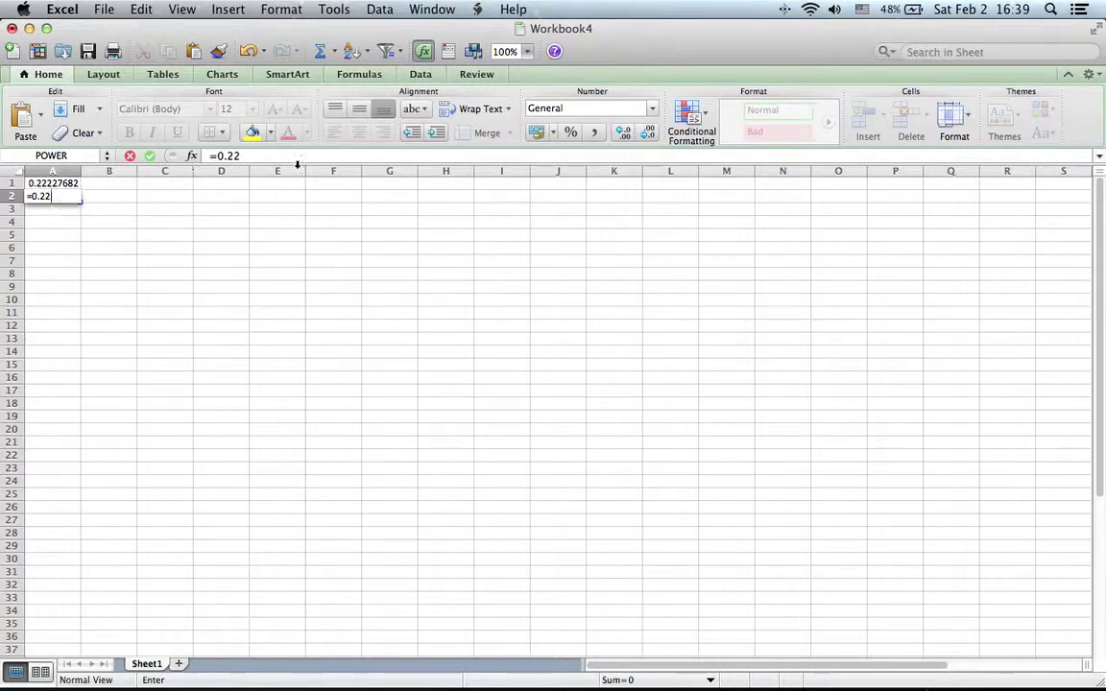
pyautogui.click(269, 156)
pyautogui.write('*100')
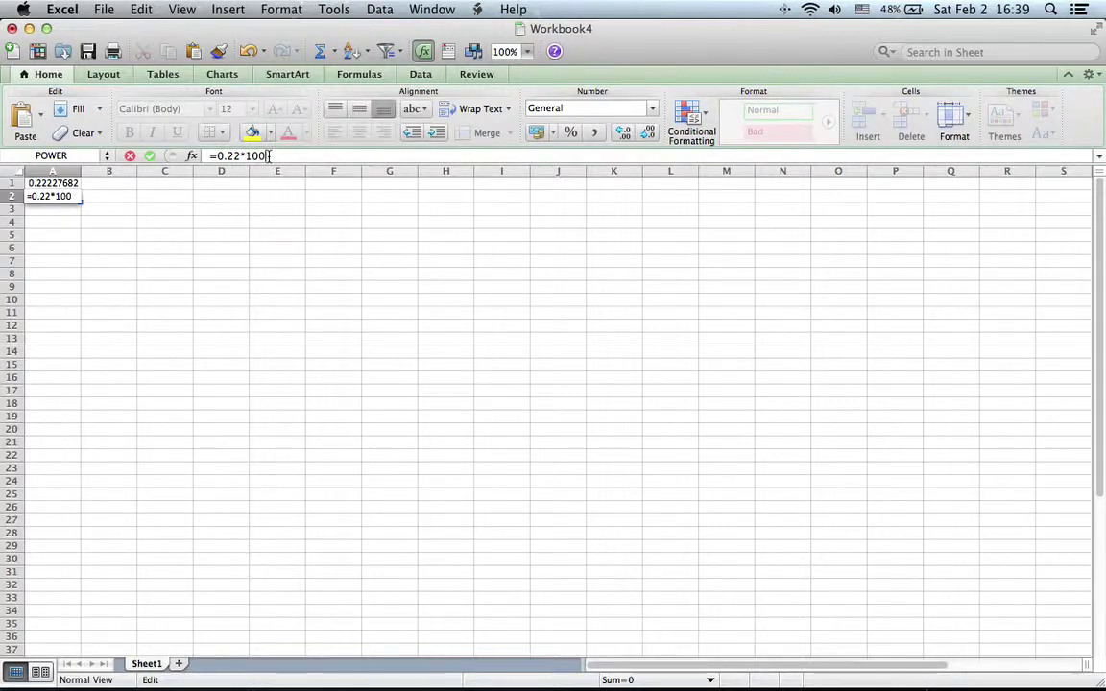
pyautogui.press('Return')
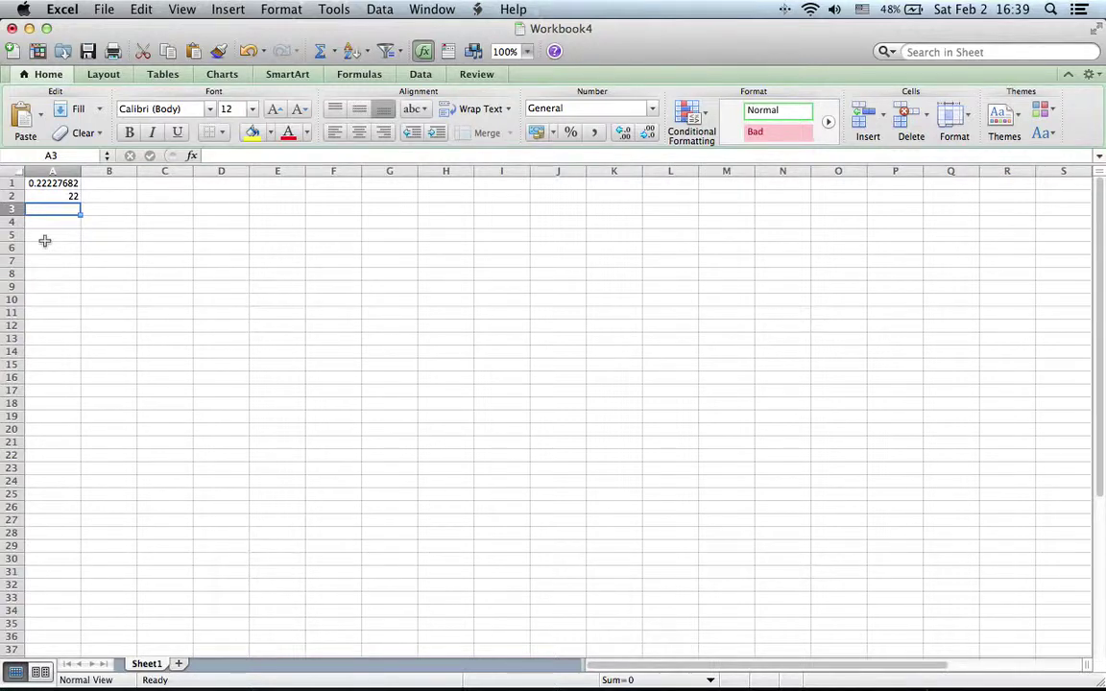
# Step: Switch to the formula screenshots in Preview and bring the effect size (ES) formula to the front for examination
pyautogui.hotkey('ctrl', 'Up')
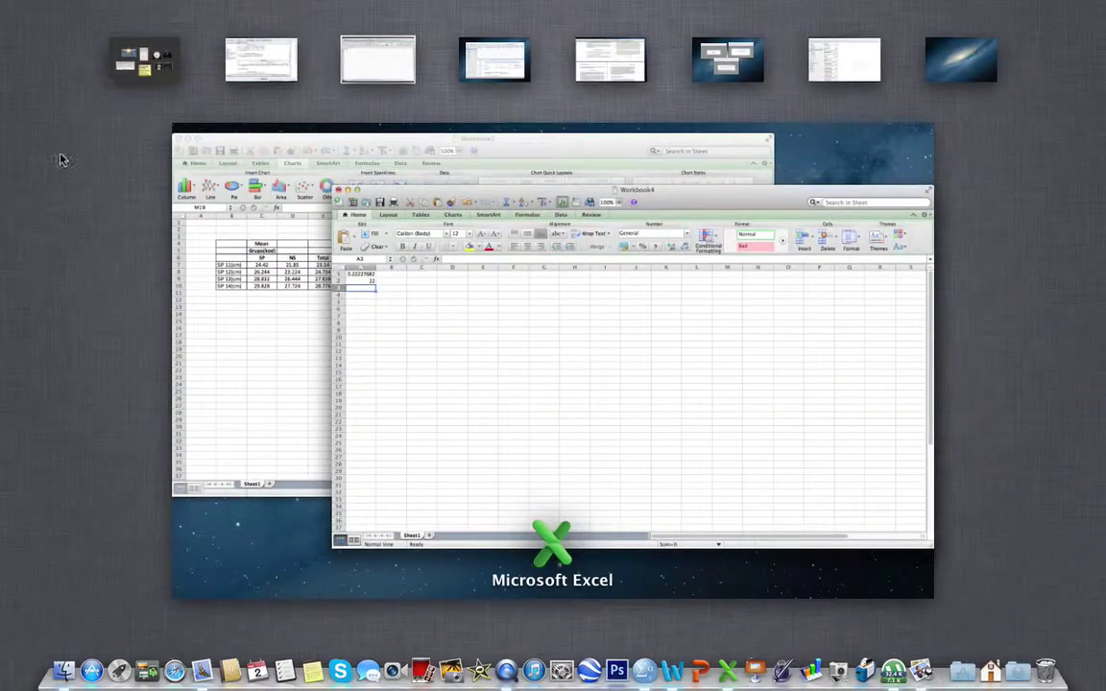
pyautogui.click(372, 79)
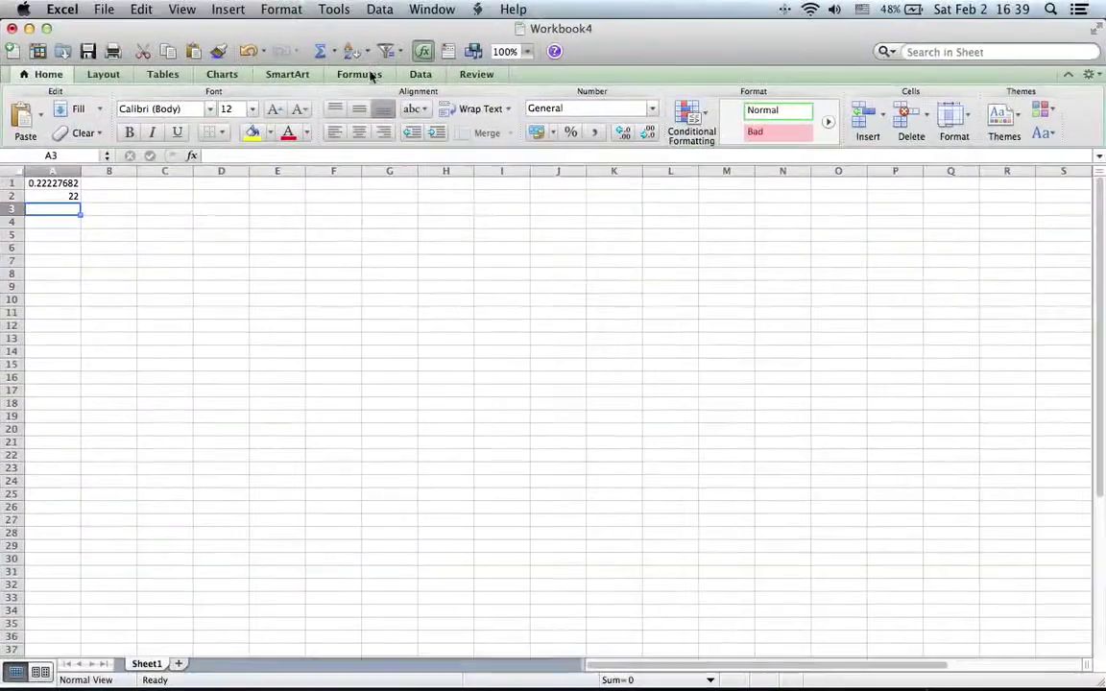
pyautogui.hotkey('ctrl', 'Up')
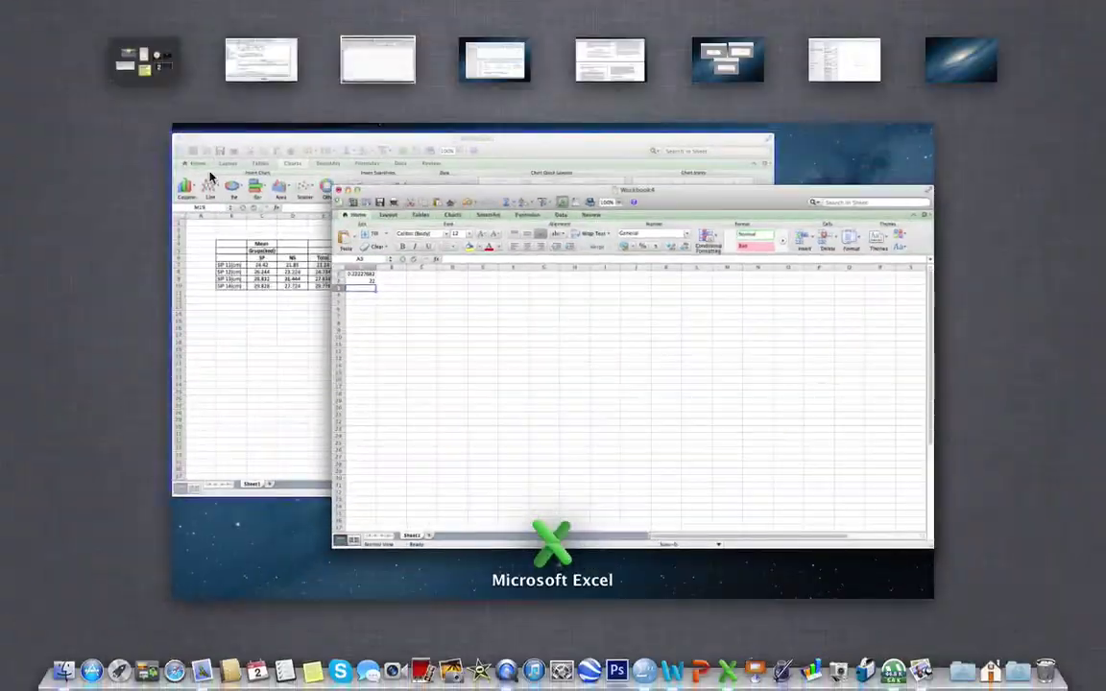
pyautogui.click(265, 53)
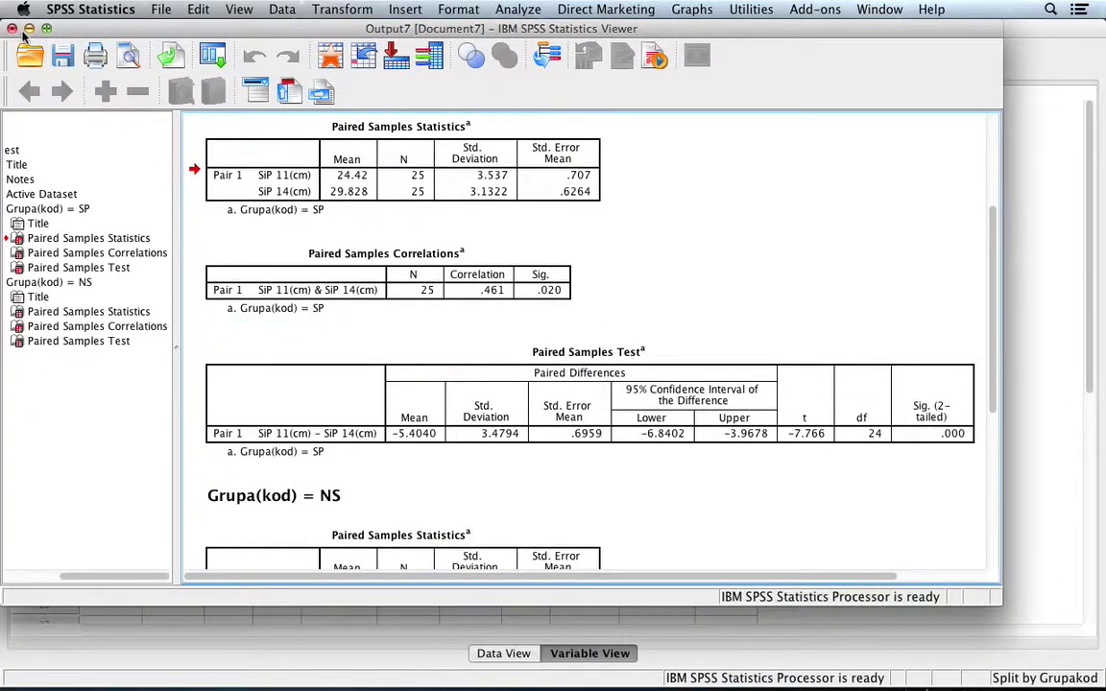
pyautogui.hotkey('ctrl', 'Up')
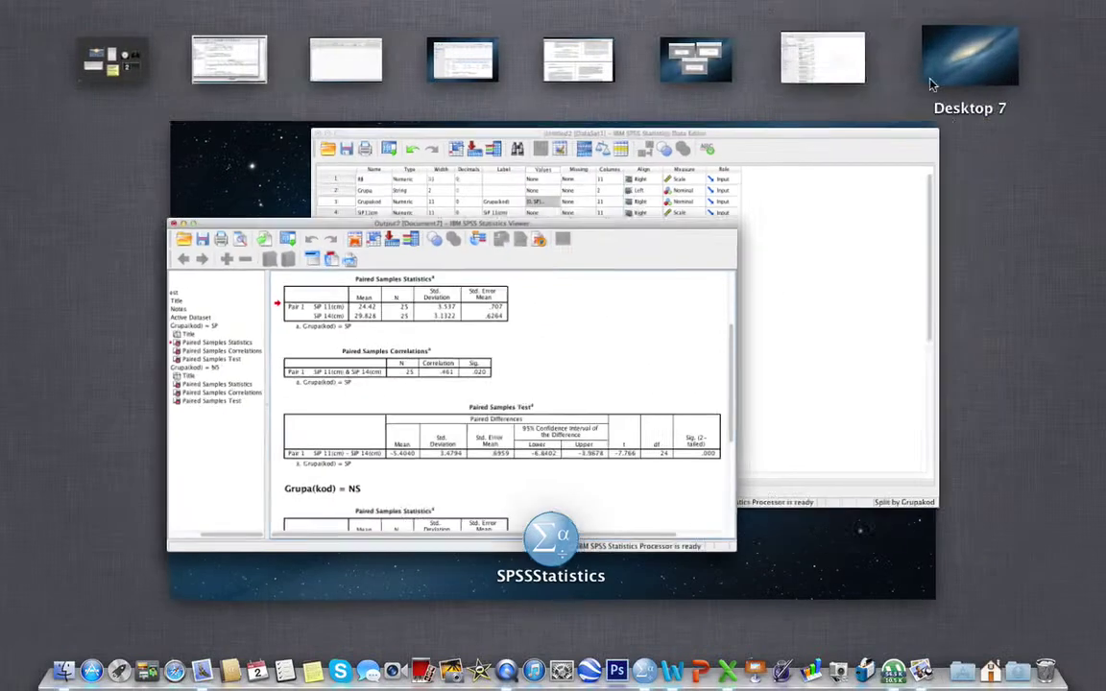
pyautogui.click(735, 49)
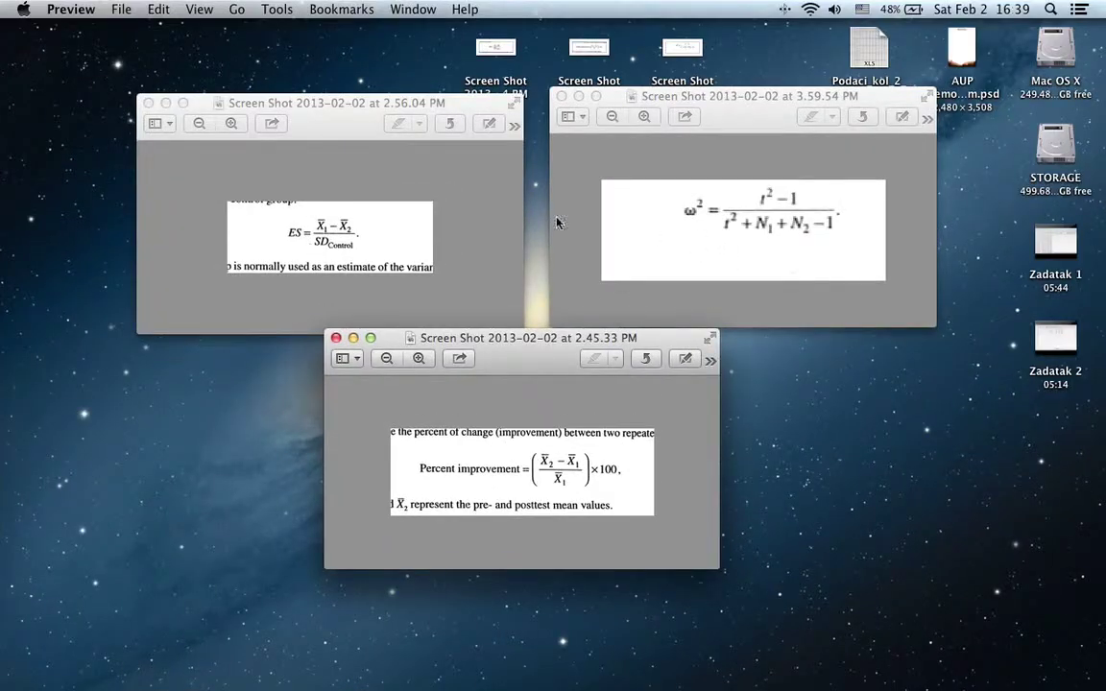
pyautogui.click(380, 217)
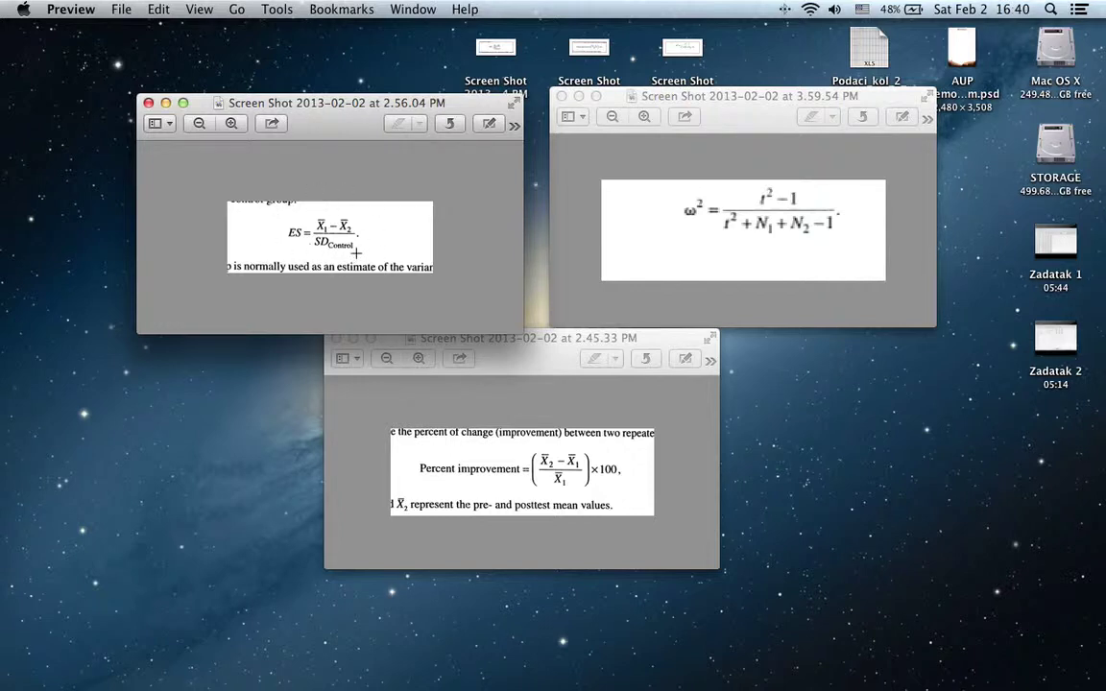
# Step: Return to Excel, open cell E3 for a formula, and check the group SP paired sample means in the SPSS output
pyautogui.hotkey('ctrl', 'Up')
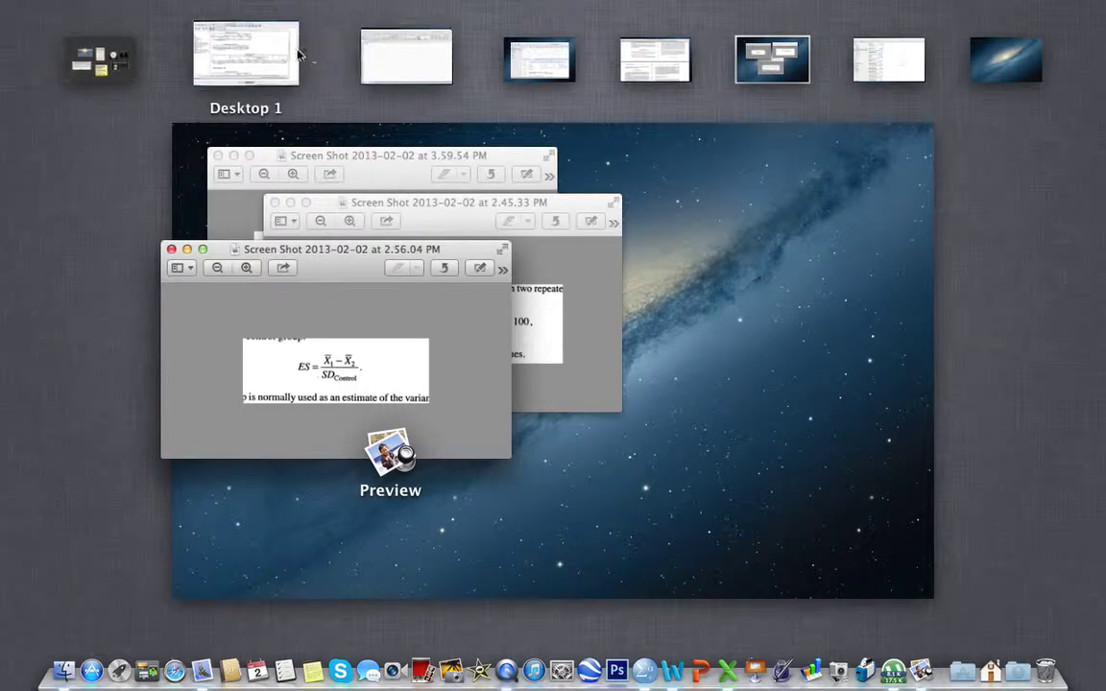
pyautogui.click(397, 59)
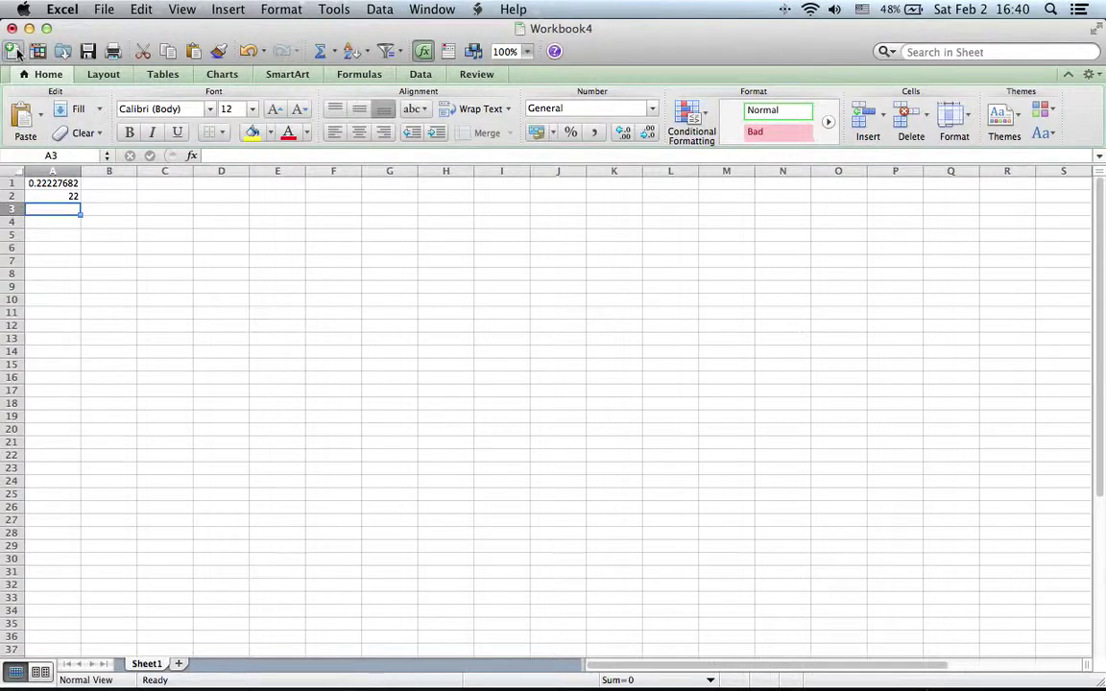
pyautogui.click(285, 205)
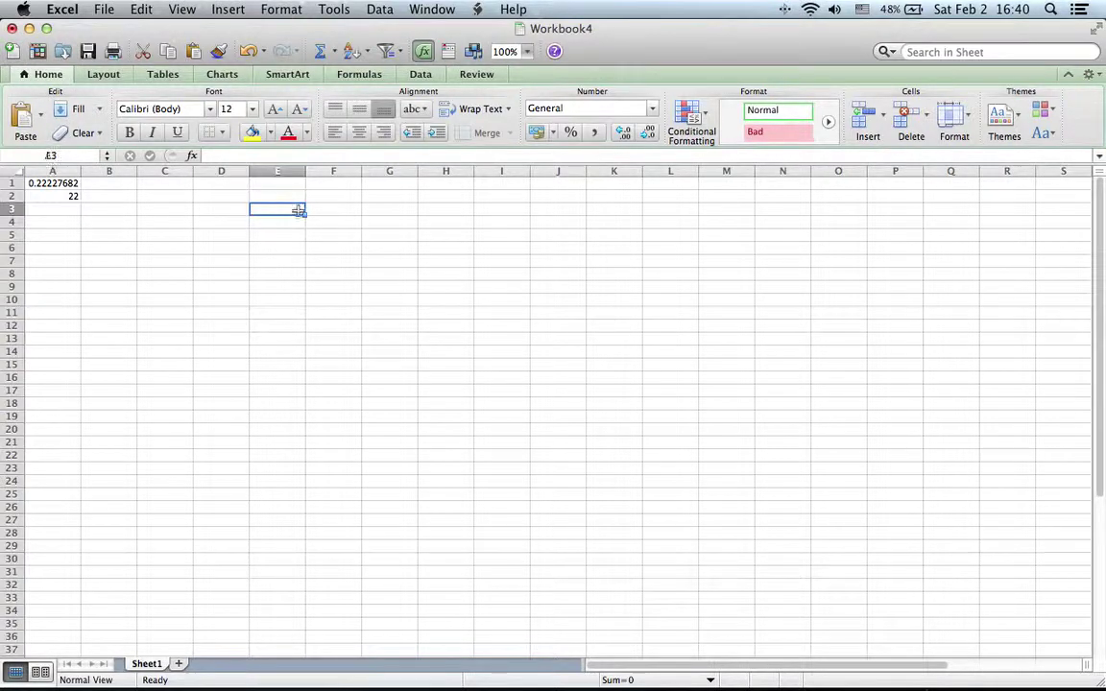
pyautogui.click(275, 155)
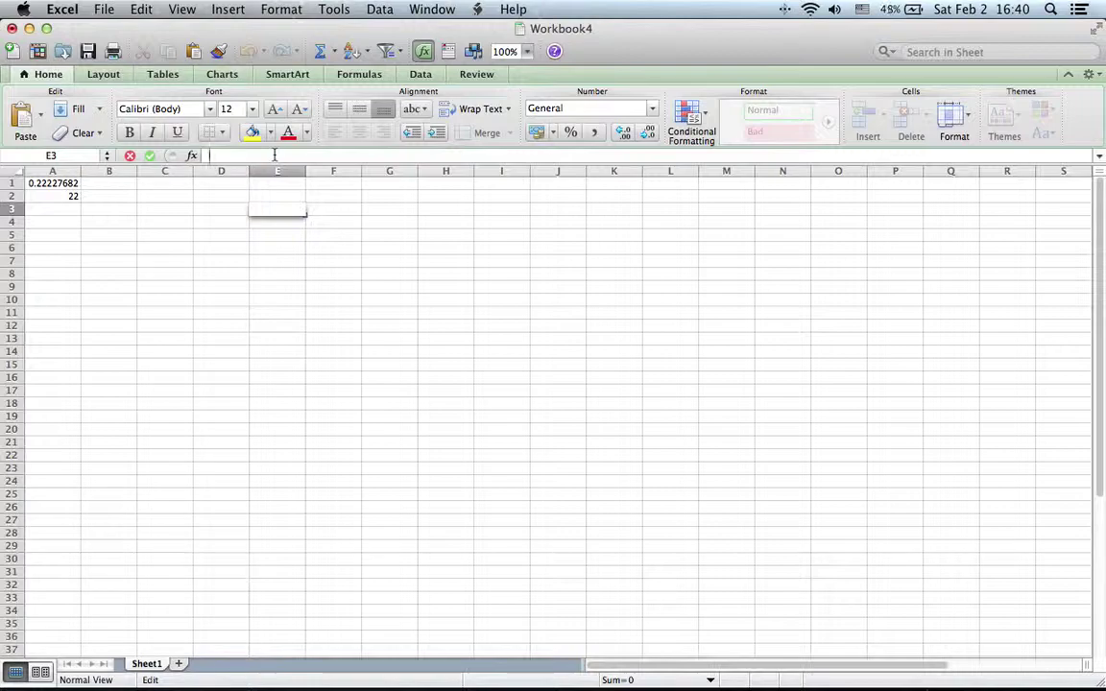
pyautogui.press('F3')
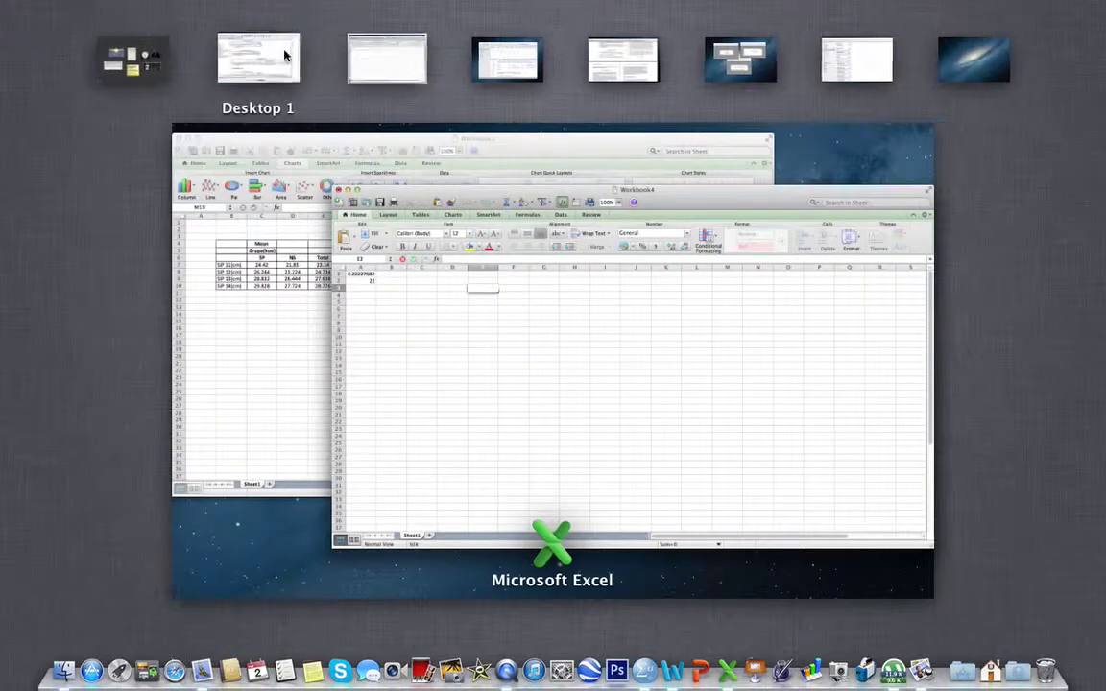
pyautogui.click(280, 42)
pyautogui.click(365, 199)
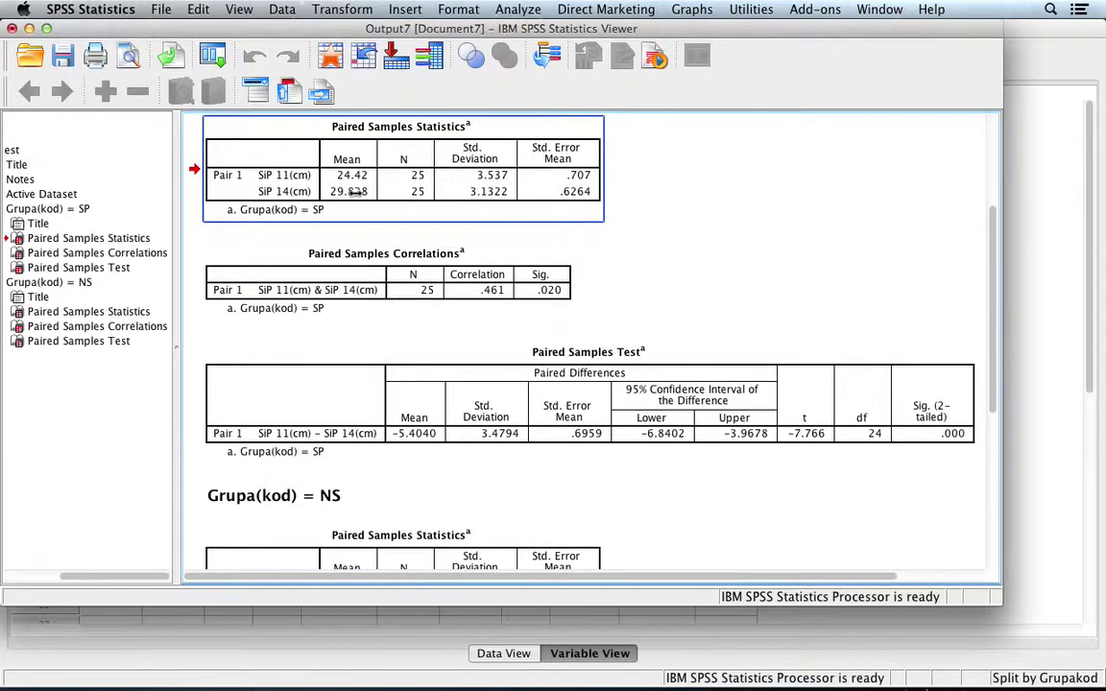
# Step: Switch back to Excel and enter the bracketed mean difference =(29.828-24.42) in cell E3
pyautogui.hotkey('ctrl', 'Up')
pyautogui.click(373, 66)
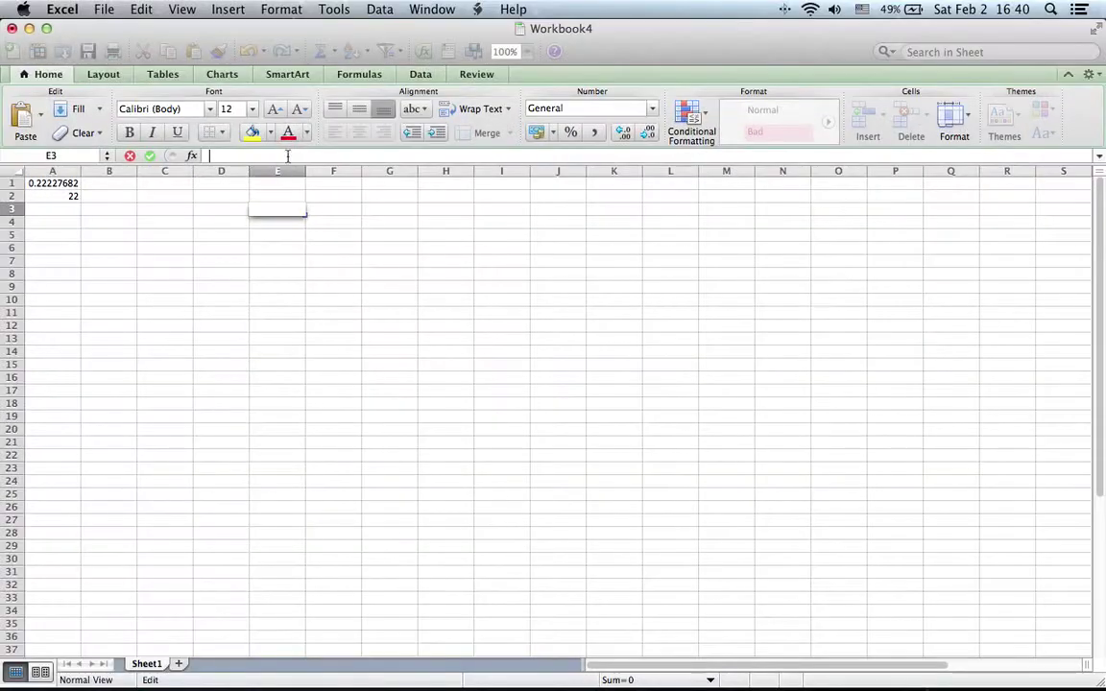
pyautogui.write('2')
pyautogui.press('BackSpace')
pyautogui.write('=29.828')
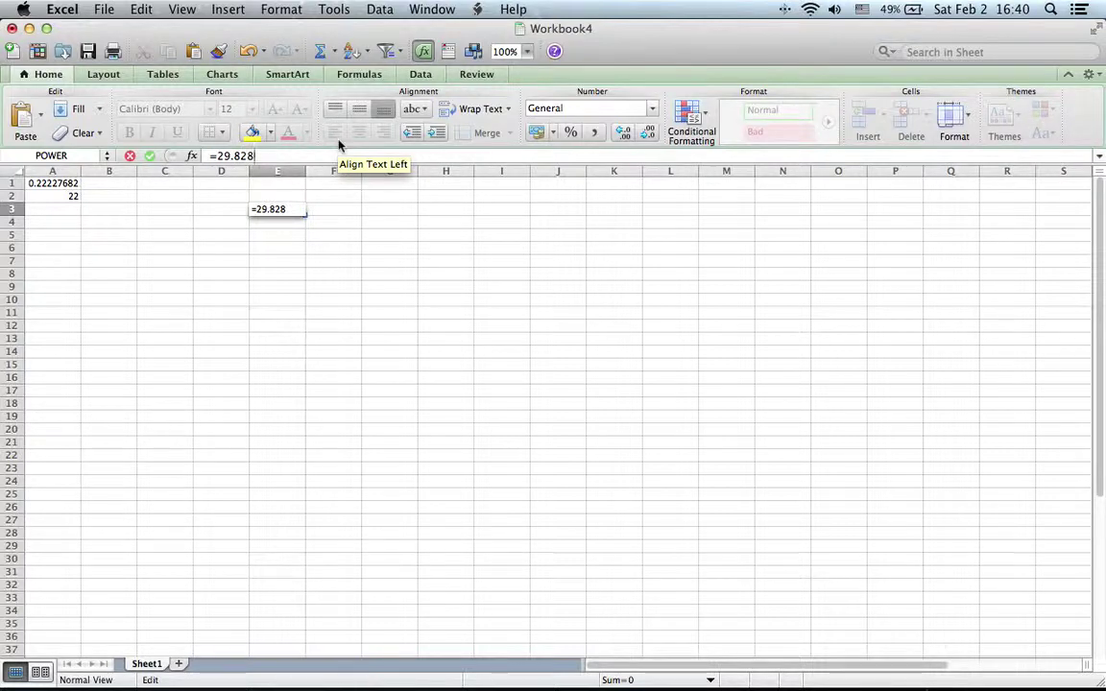
pyautogui.write('-24.42')
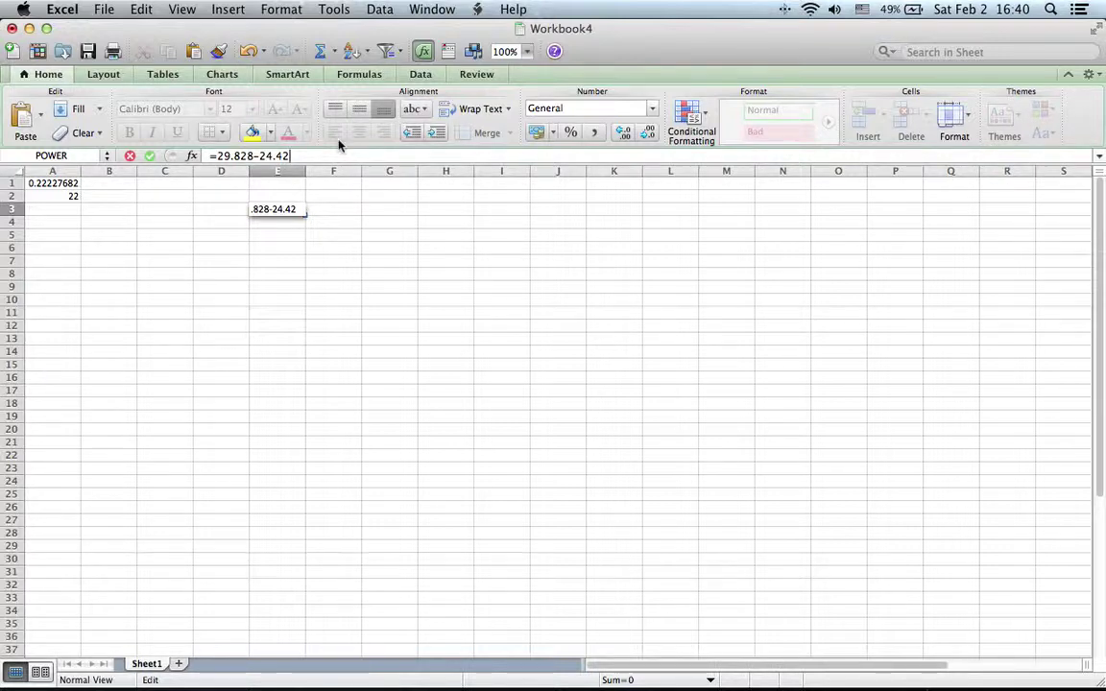
pyautogui.write(')')
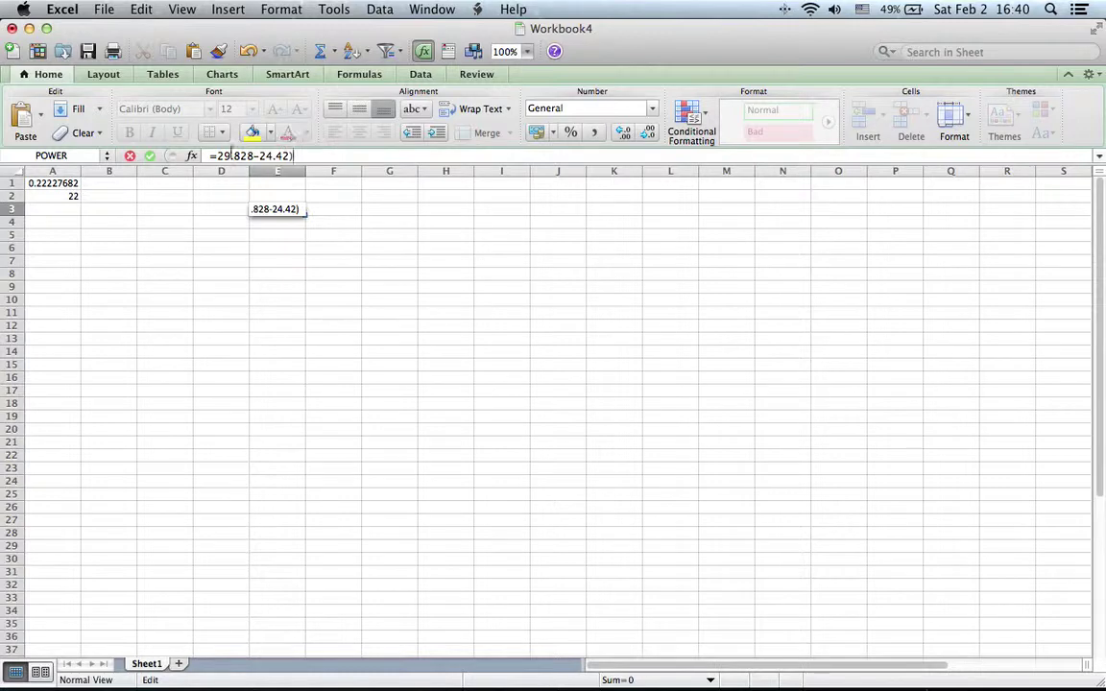
pyautogui.click(219, 156)
pyautogui.write('(')
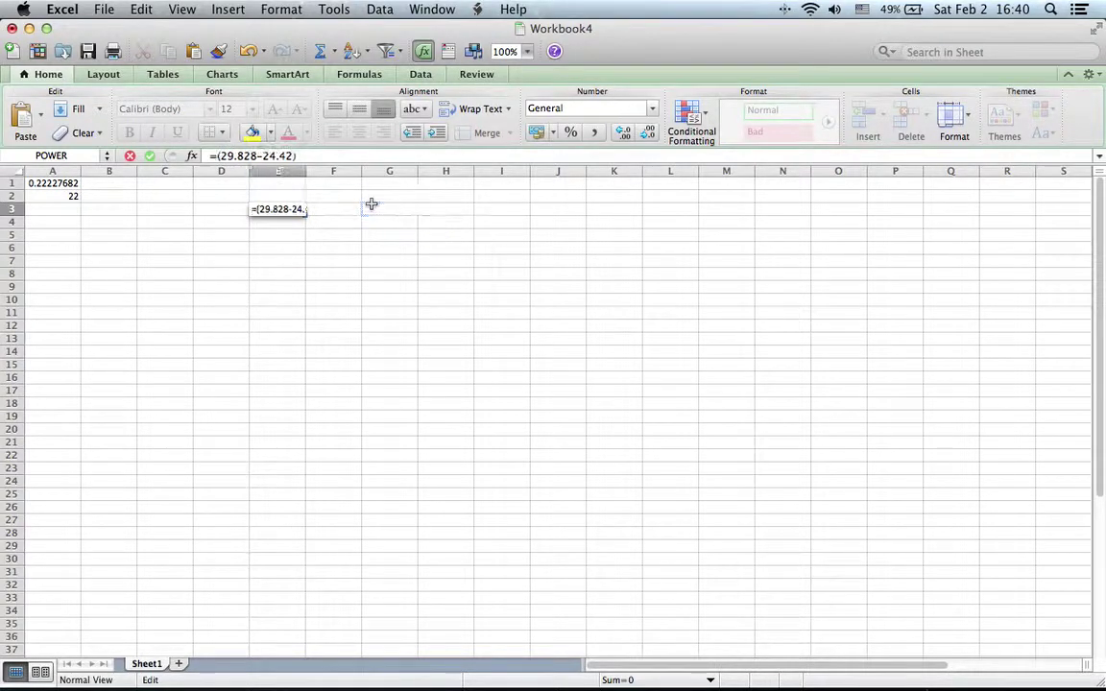
# Step: Complete the E3 formula by dividing the bracketed difference by 3.537, the SiP 11(cm) standard deviation looked up in the SPSS output
pyautogui.click(354, 155)
pyautogui.write('/')
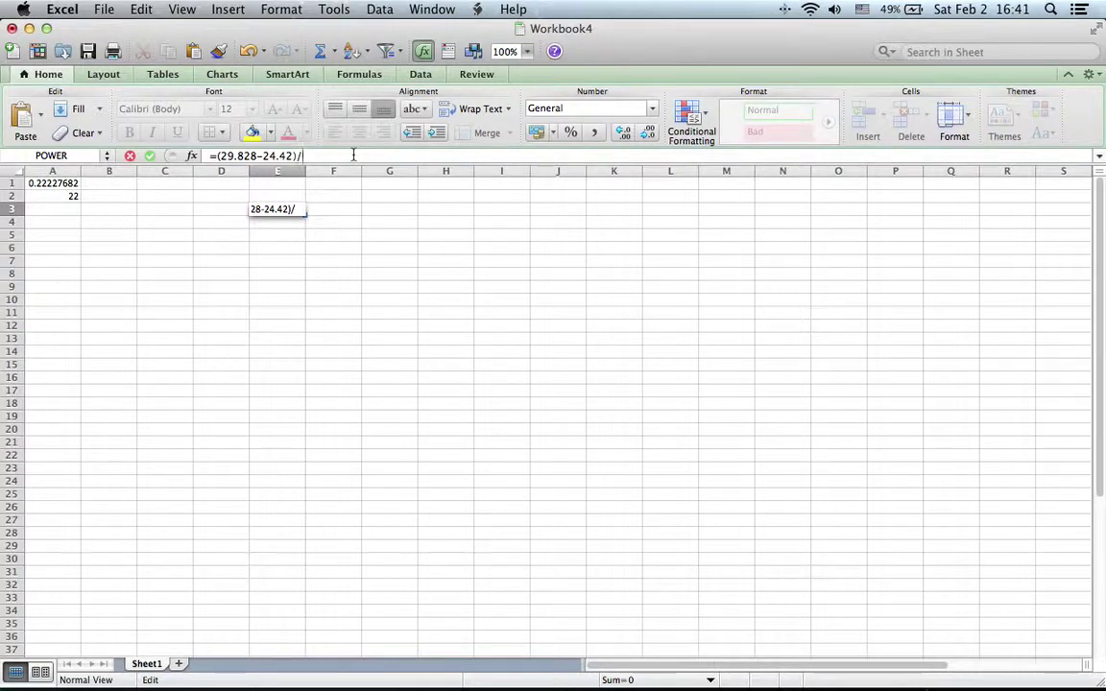
pyautogui.hotkey('ctrl', 'Up')
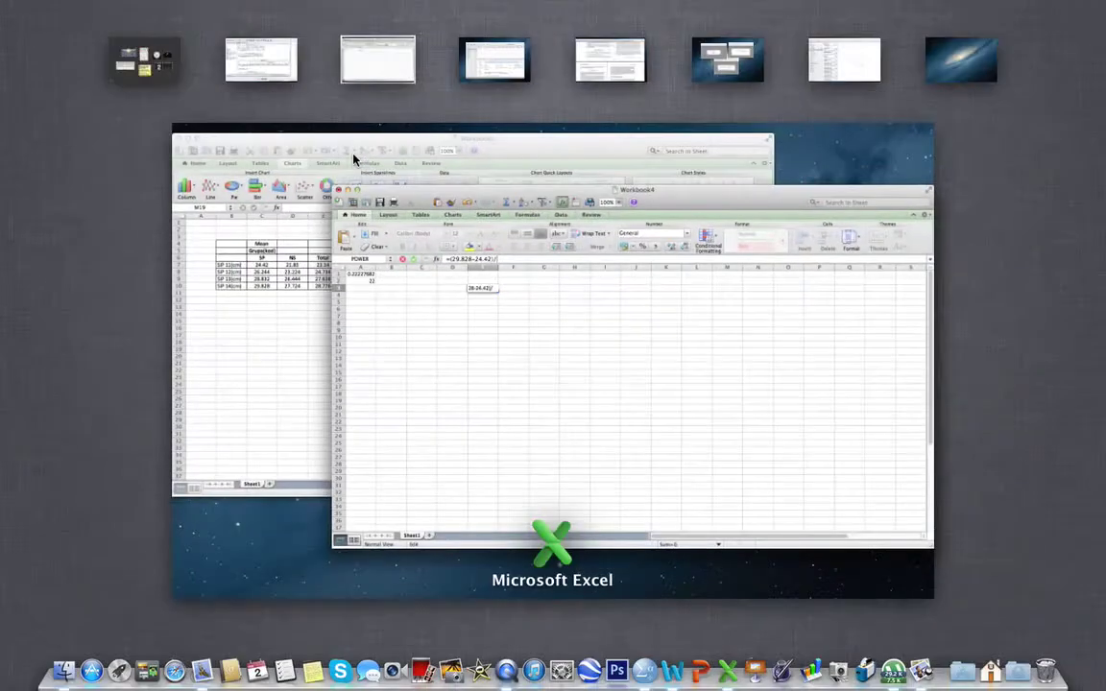
pyautogui.click(278, 66)
pyautogui.click(561, 197)
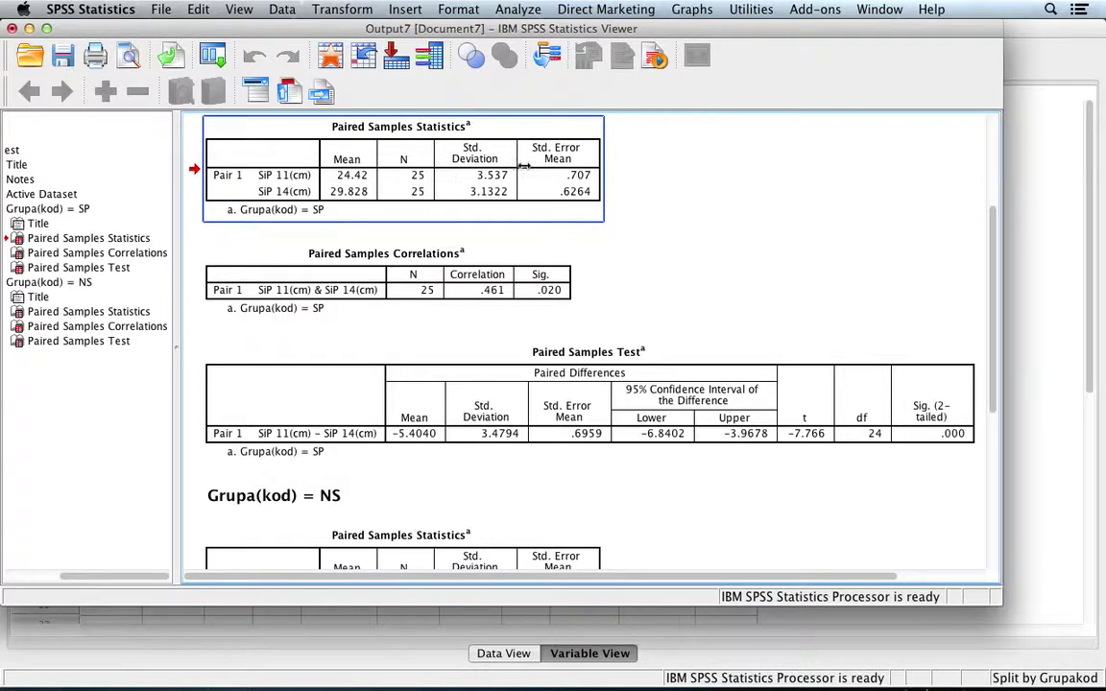
pyautogui.hotkey('ctrl', 'Up')
pyautogui.click(388, 60)
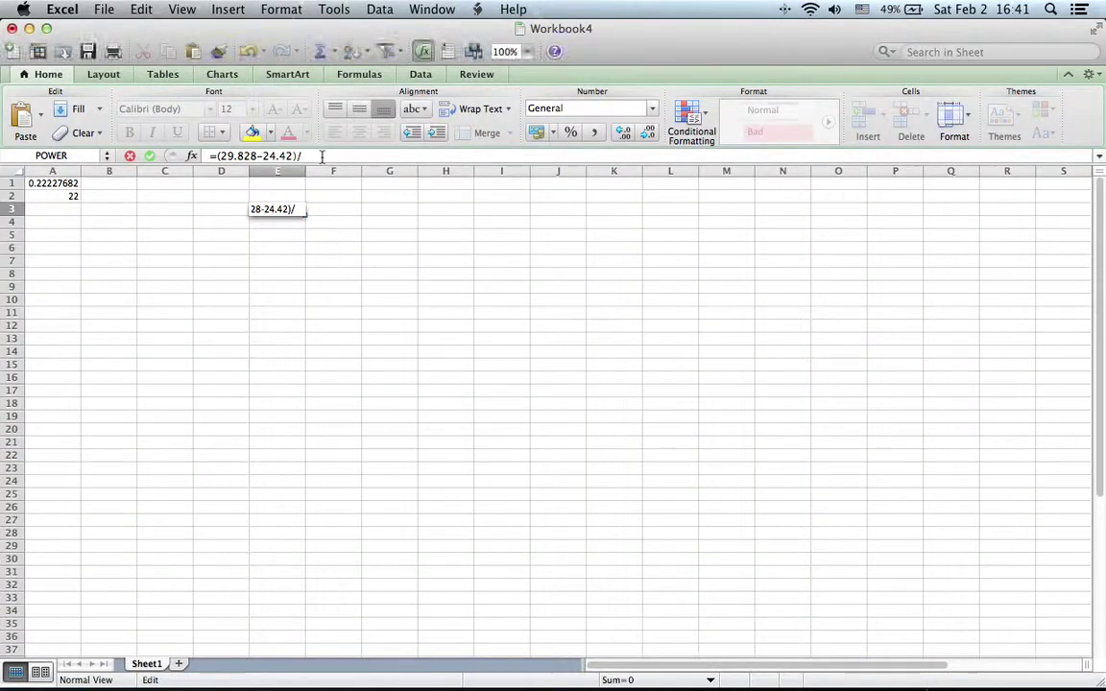
pyautogui.write('.537')
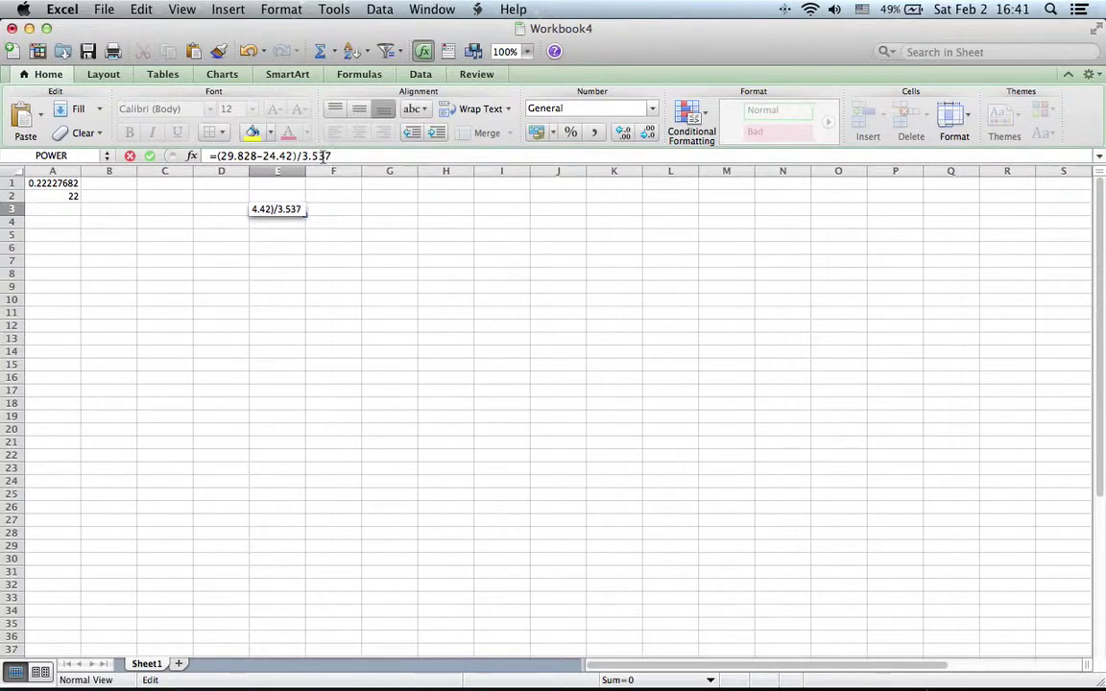
pyautogui.press('Return')
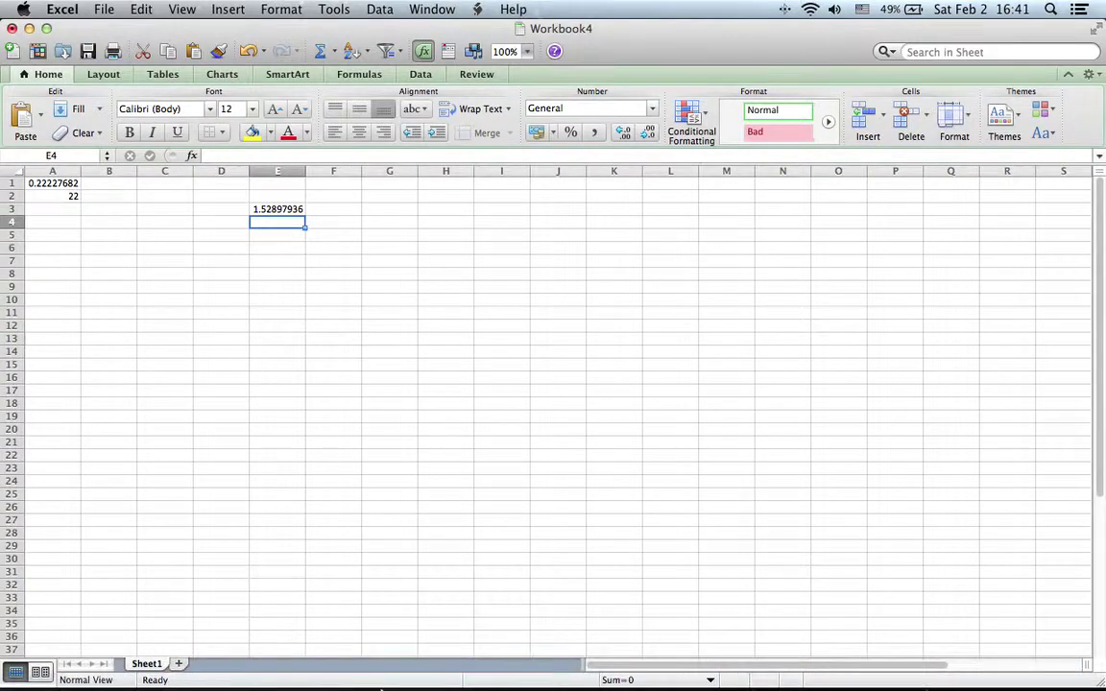
pyautogui.moveTo(404, 667)
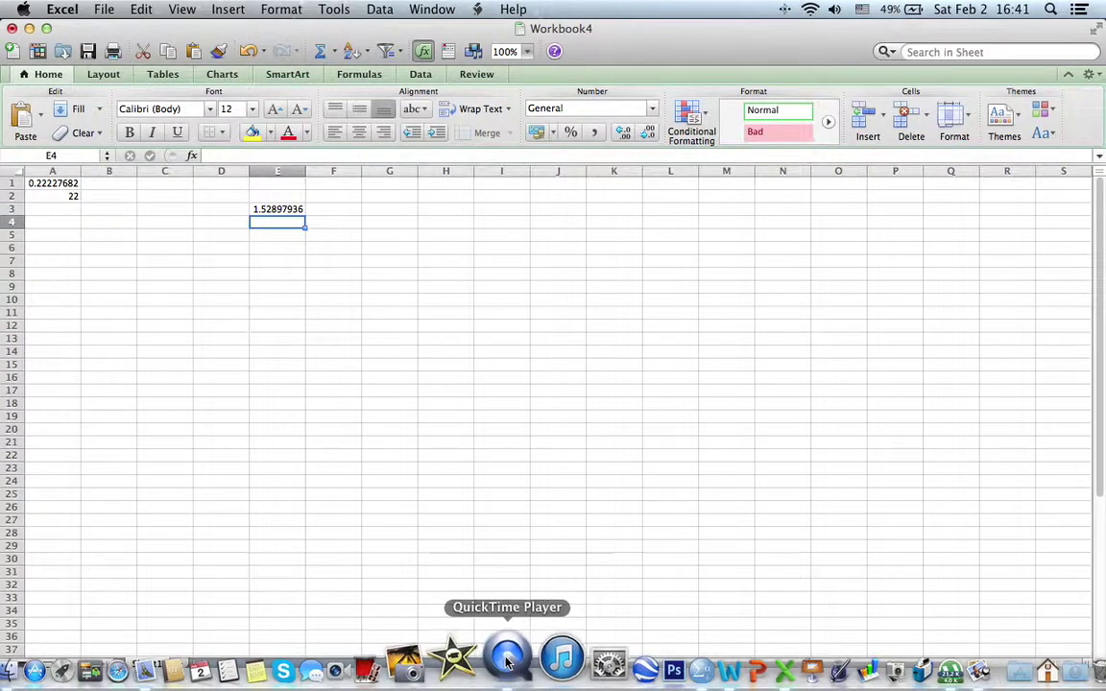
pyautogui.click(506, 661)
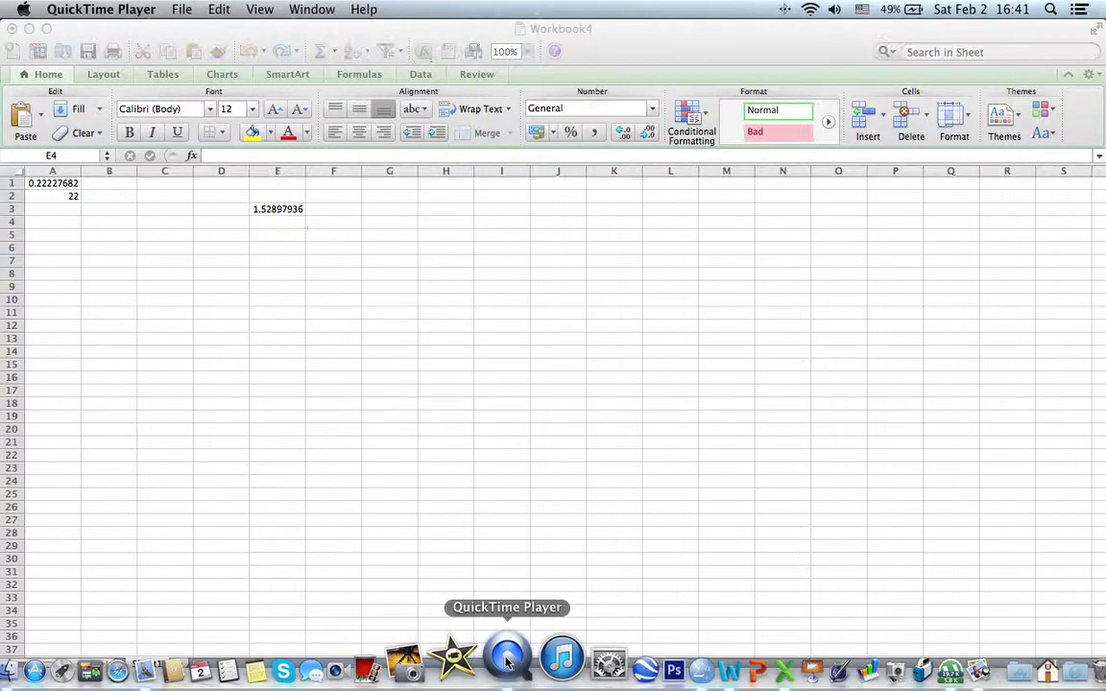